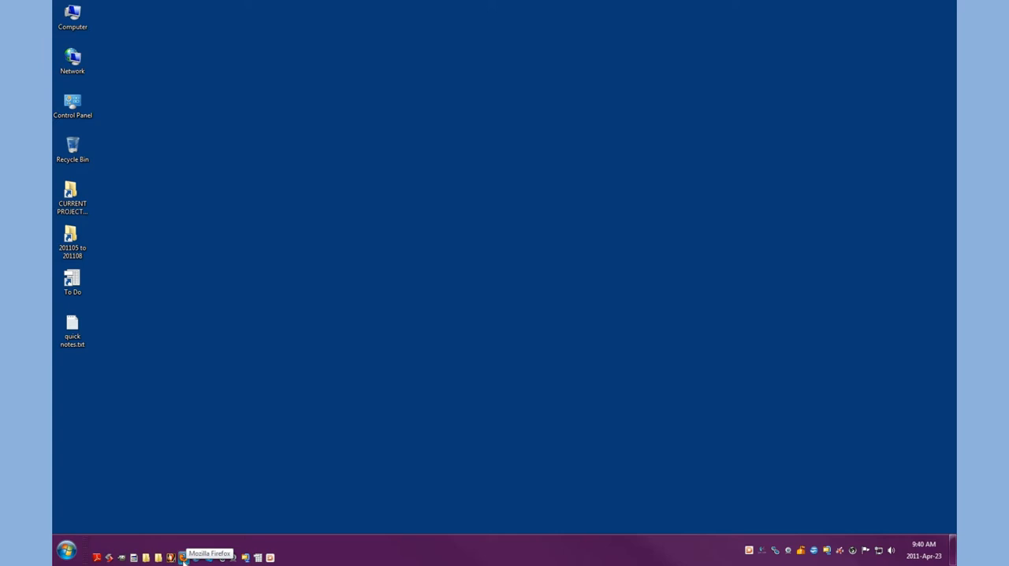
pyautogui.click(183, 557)
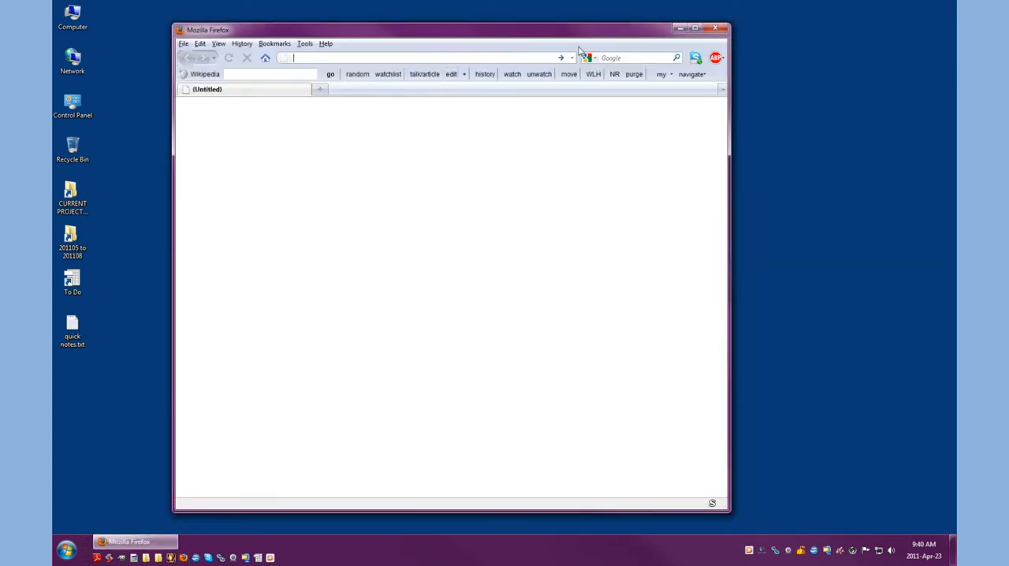
pyautogui.write('www.gmaila.co')
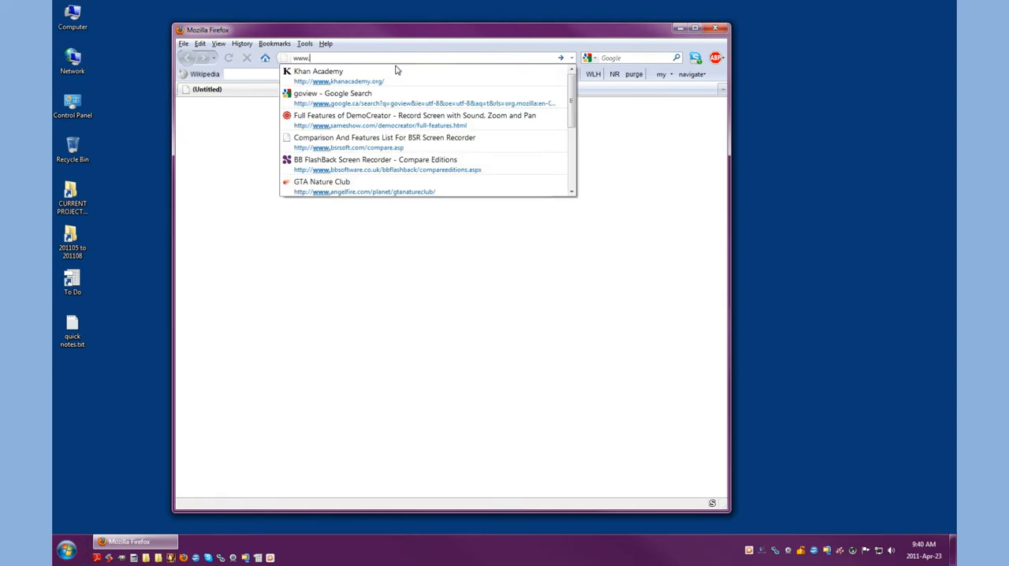
pyautogui.press('BackSpace')
pyautogui.press('BackSpace')
pyautogui.press('BackSpace')
pyautogui.press('BackSpace')
pyautogui.write('.')
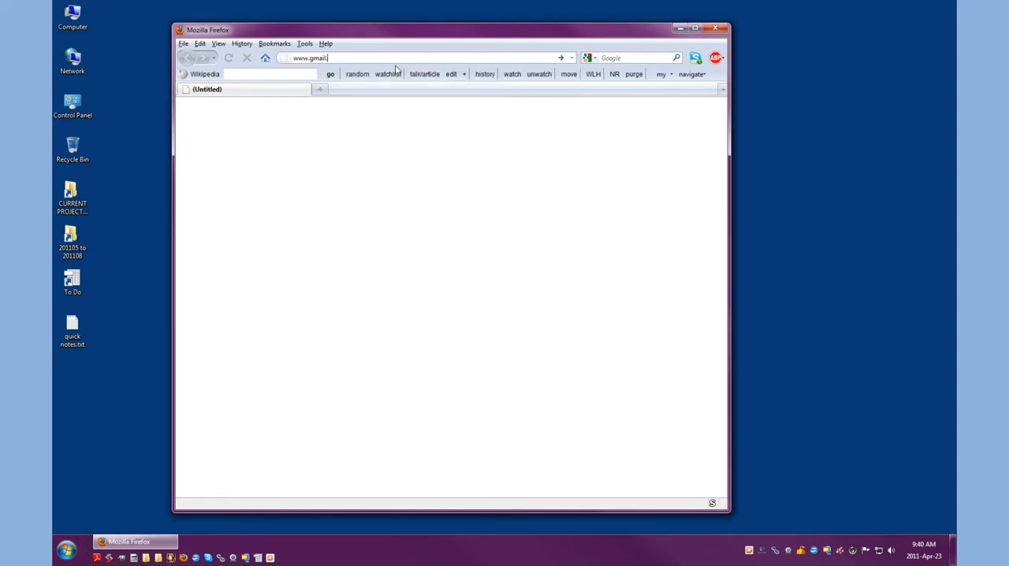
pyautogui.write('com')
pyautogui.press('Return')
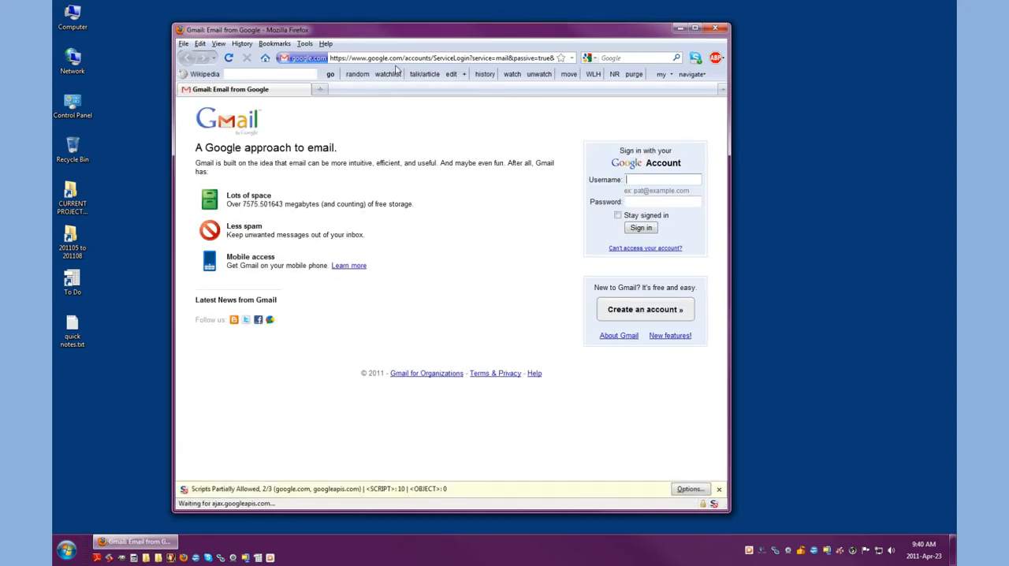
# Step: Sign in to the Google account with the saved username and the account password
pyautogui.click(654, 183)
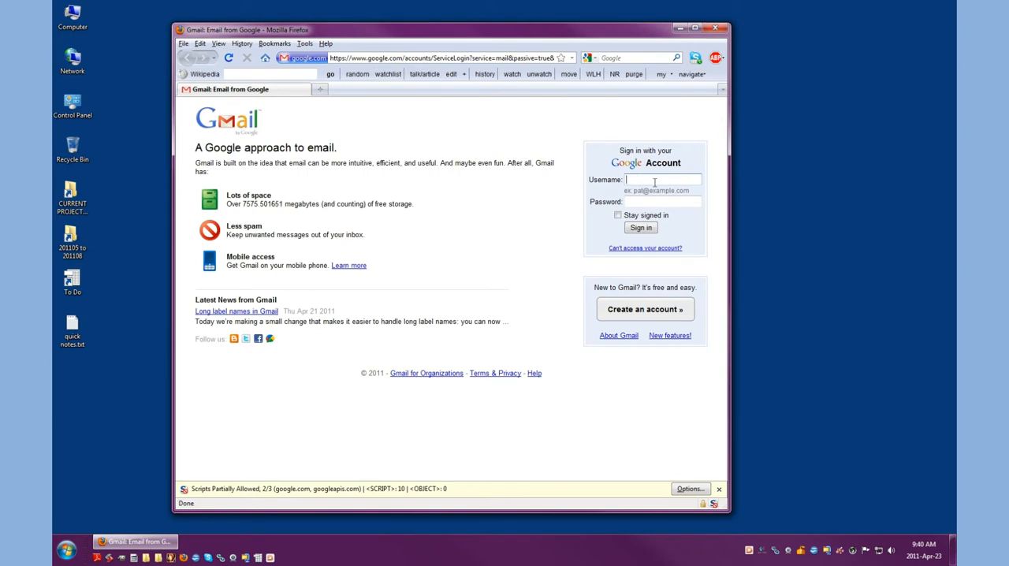
pyautogui.write('qu')
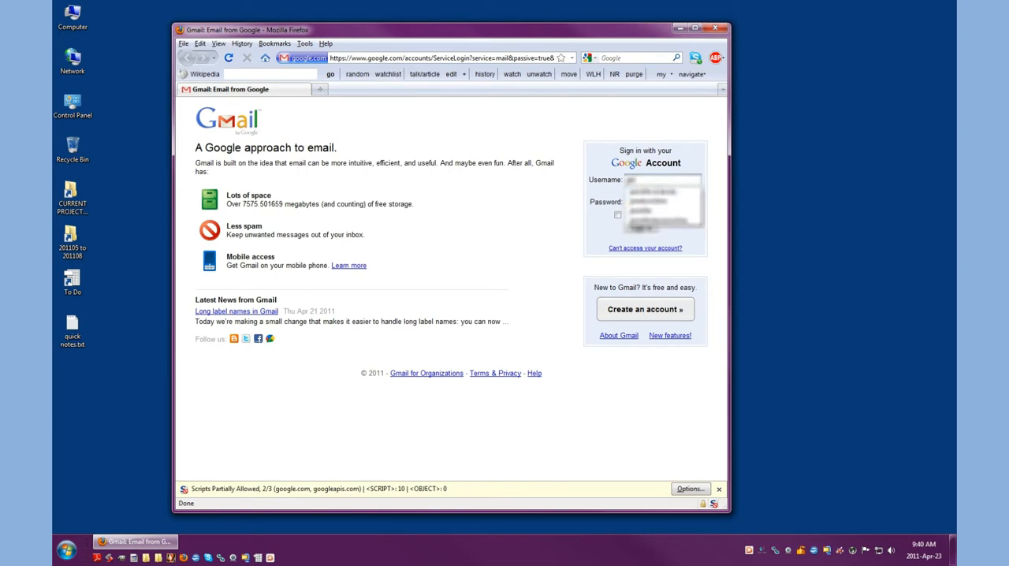
pyautogui.press('Down')
pyautogui.press('Down')
pyautogui.press('Return')
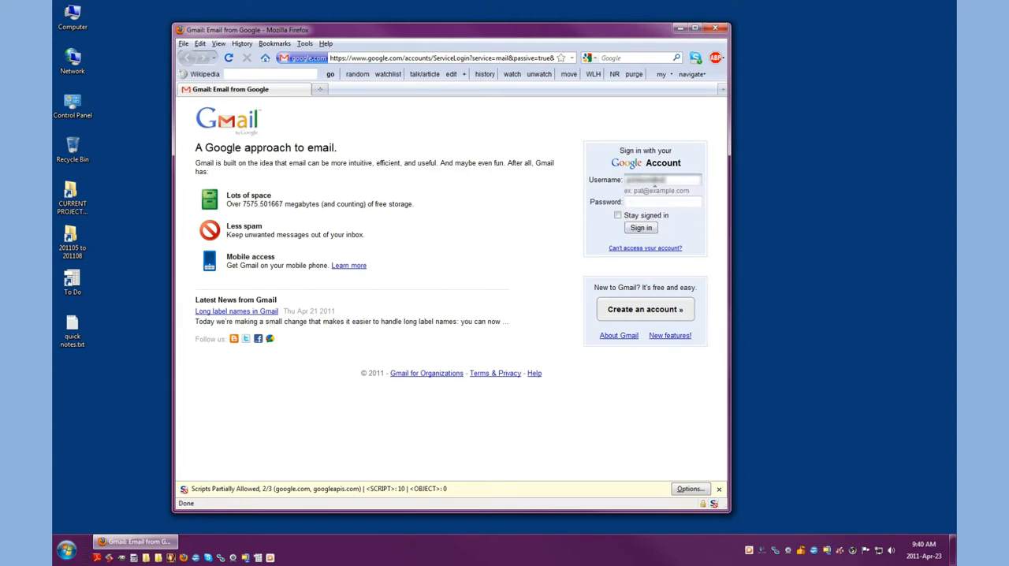
pyautogui.click(634, 201)
pyautogui.write('•••••')
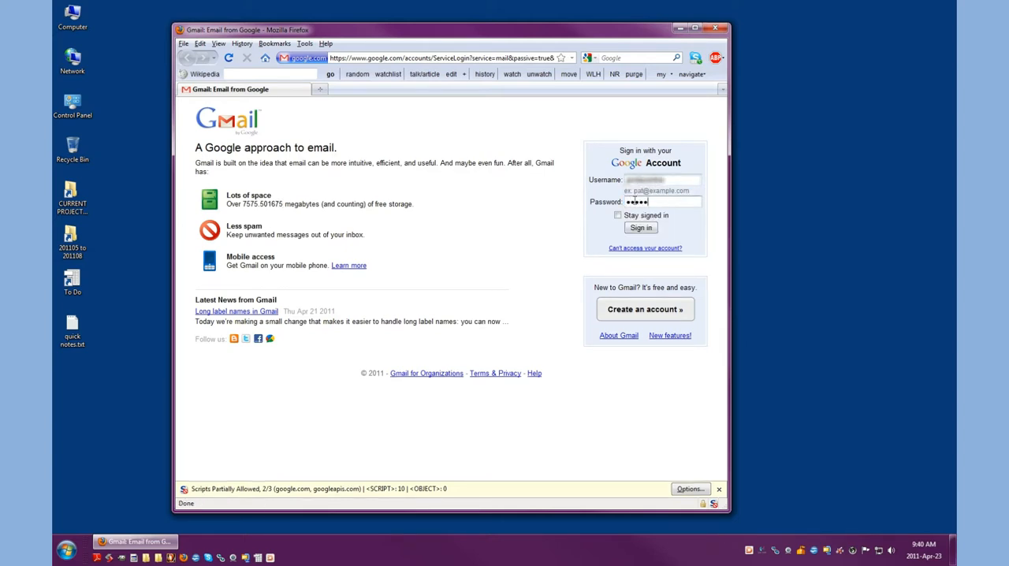
pyautogui.write('•')
pyautogui.press('Return')
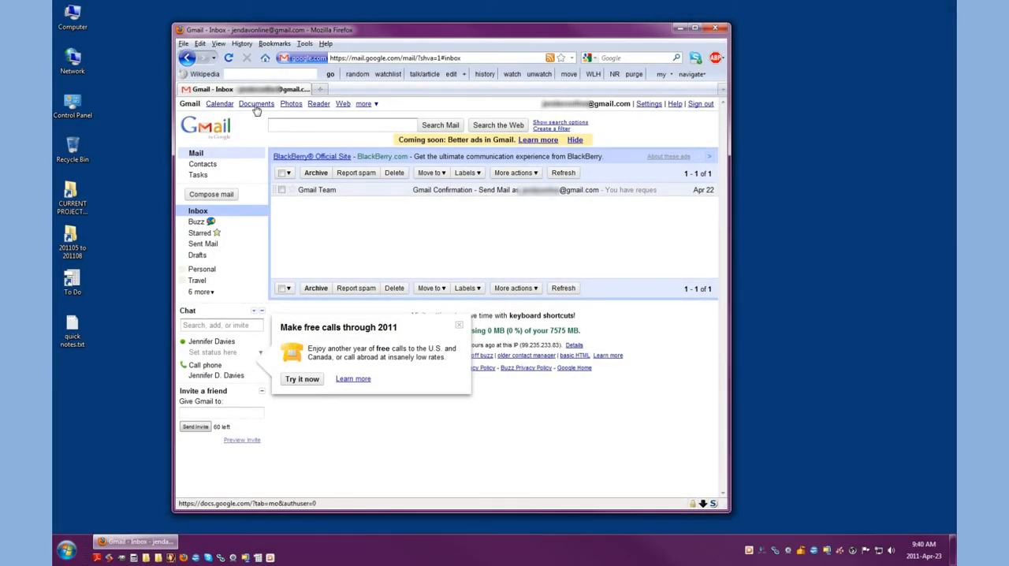
# Step: Go to Google Docs, dismiss the Getting started tip and create a new text document
pyautogui.click(256, 111)
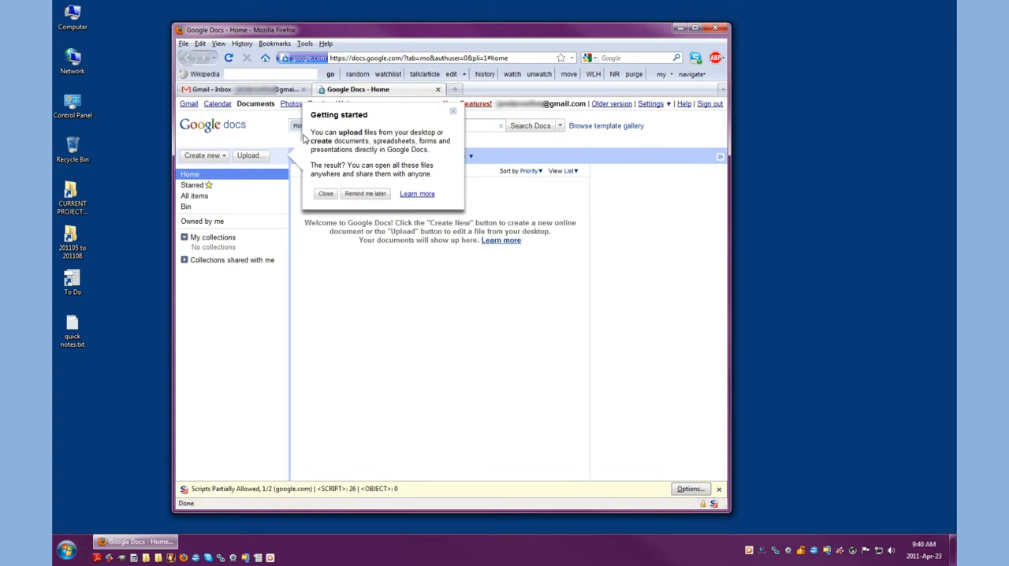
pyautogui.click(454, 111)
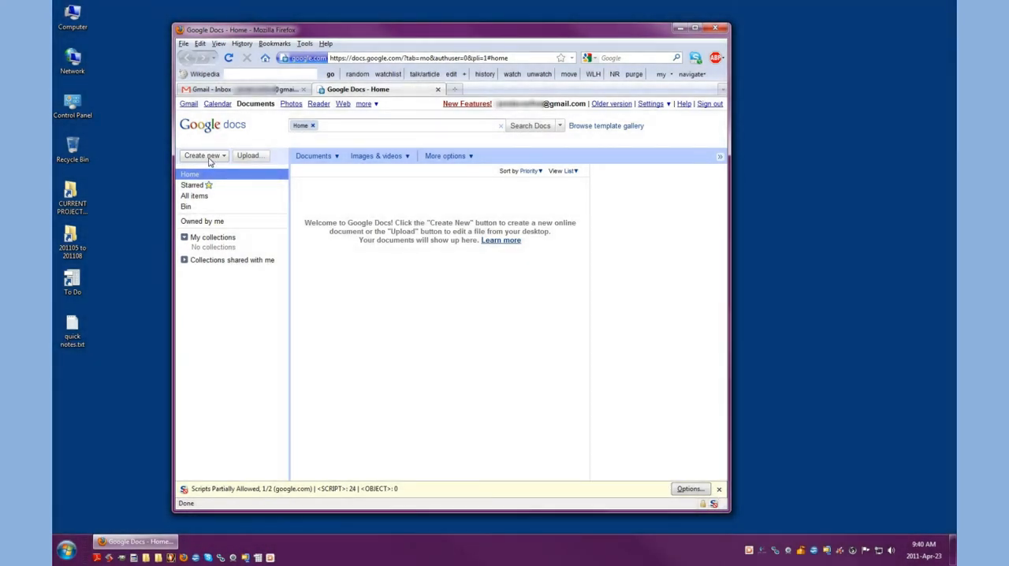
pyautogui.click(209, 157)
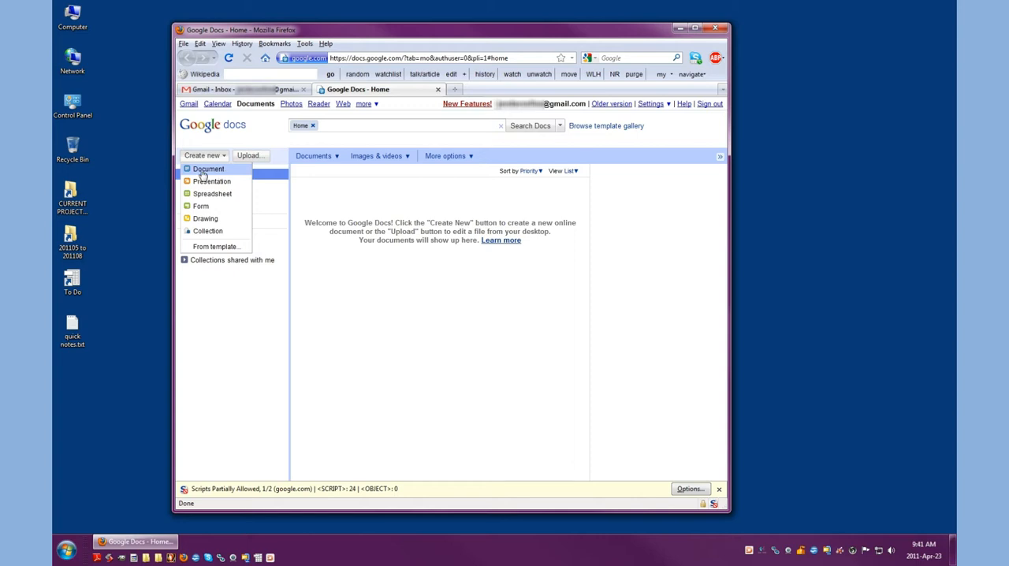
pyautogui.click(221, 173)
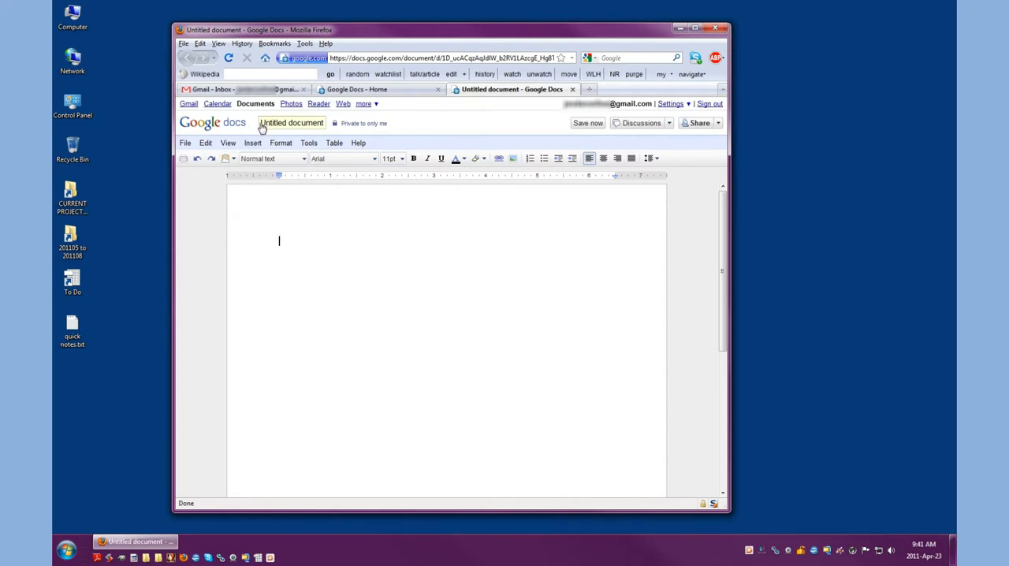
# Step: Rename the untitled document to the author's full name followed by "Online Google Tutorial"
pyautogui.click(264, 126)
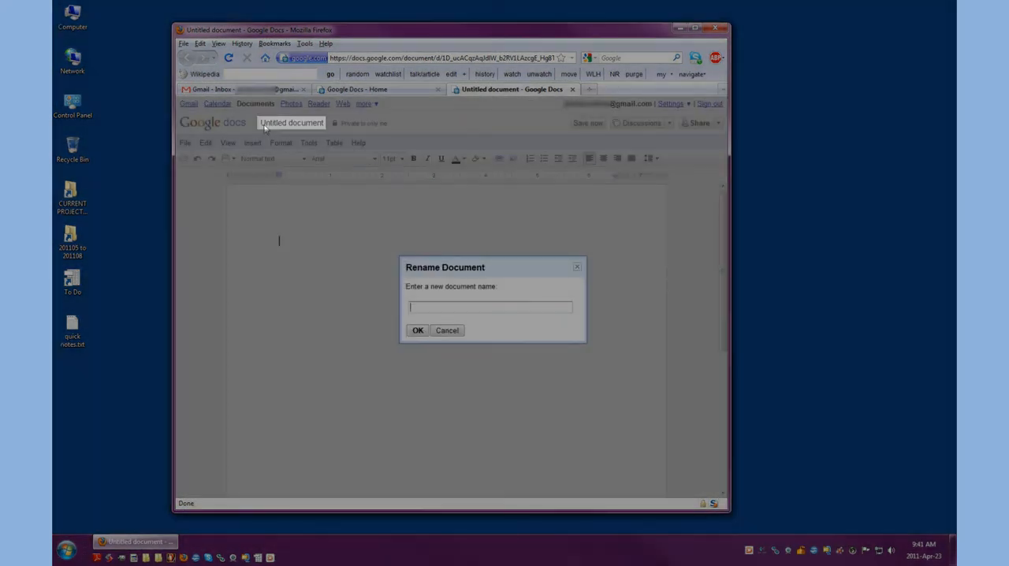
pyautogui.write('Jennifer Davies')
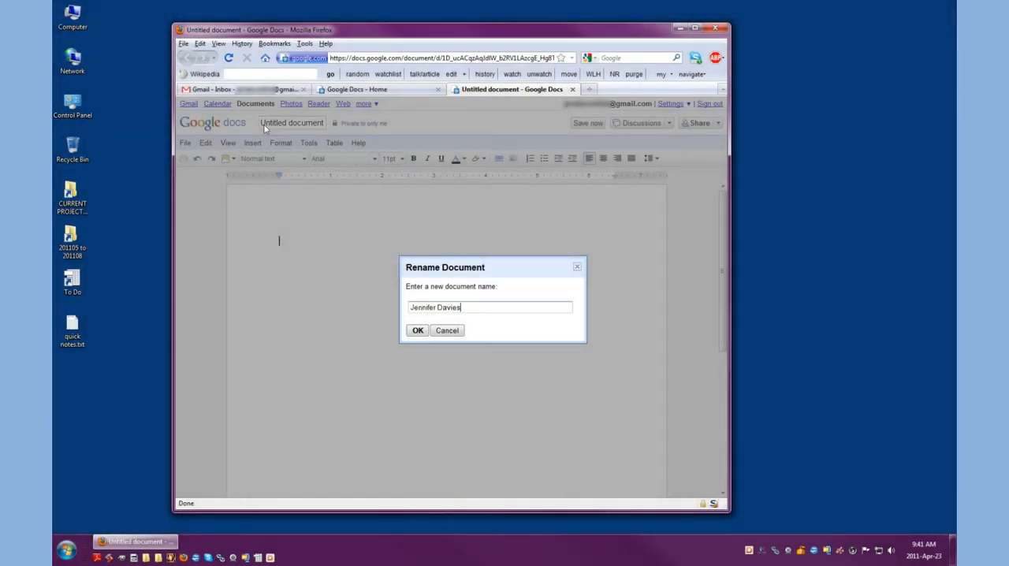
pyautogui.write(' Online Google Tutorial')
pyautogui.click(417, 331)
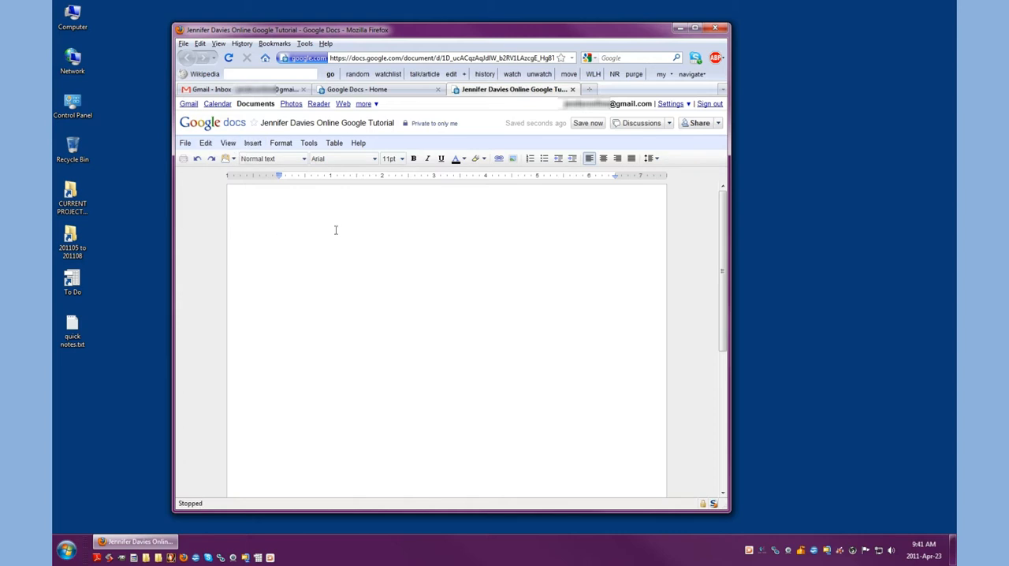
# Step: Write a title line with the author's full name and "Online Google Tutorial", followed by a "Steps:" heading after a blank line
pyautogui.write('Jennifer Davies Online Google Tutorial')
pyautogui.press('Return')
pyautogui.press('Return')
pyautogui.write('Stepp')
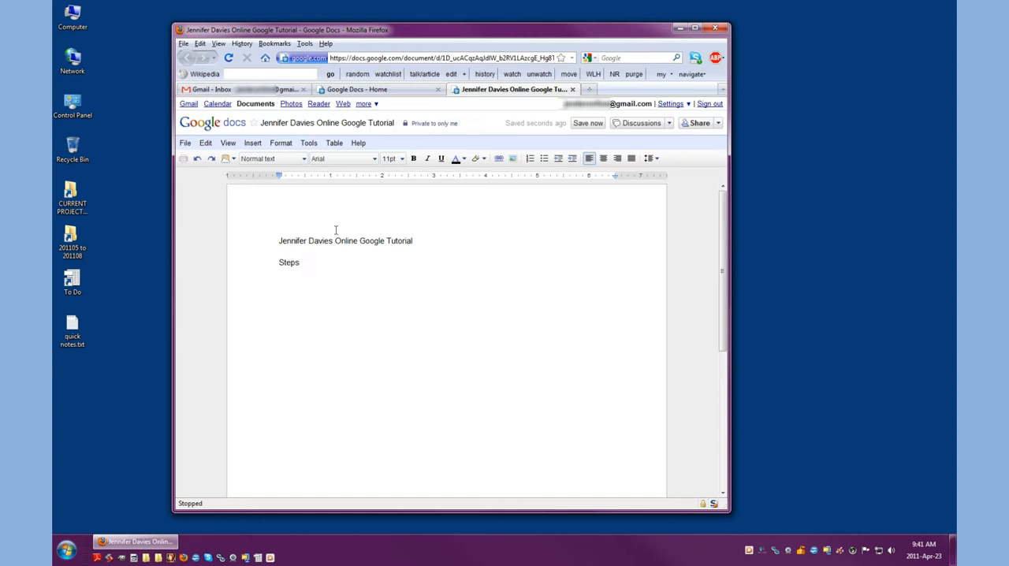
pyautogui.write(':')
pyautogui.press('Return')
pyautogui.press('Return')
# Step: Add the first instruction under the heading: "1. Browse to gmail."
pyautogui.write('1. Browse to gmail.')
pyautogui.press('Return')
# Step: Add "2. Create/login to a gmail account." and a line with "..." below it, and save the document
pyautogui.write('2. Log')
pyautogui.press('BackSpace')
pyautogui.press('BackSpace')
pyautogui.press('BackSpace')
pyautogui.write('Create/login to')
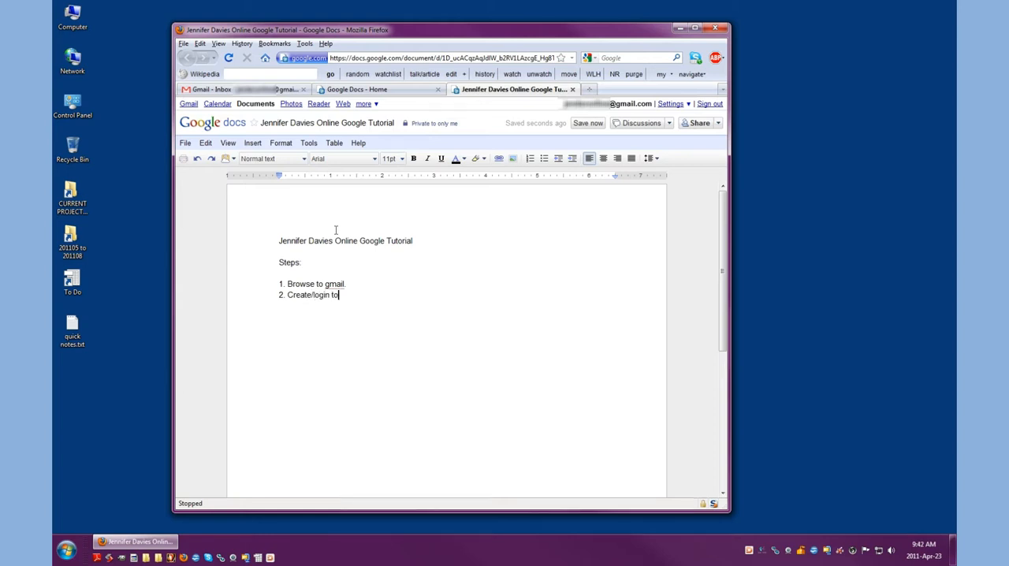
pyautogui.write(' a gmail ac')
pyautogui.press('BackSpace')
pyautogui.write('account')
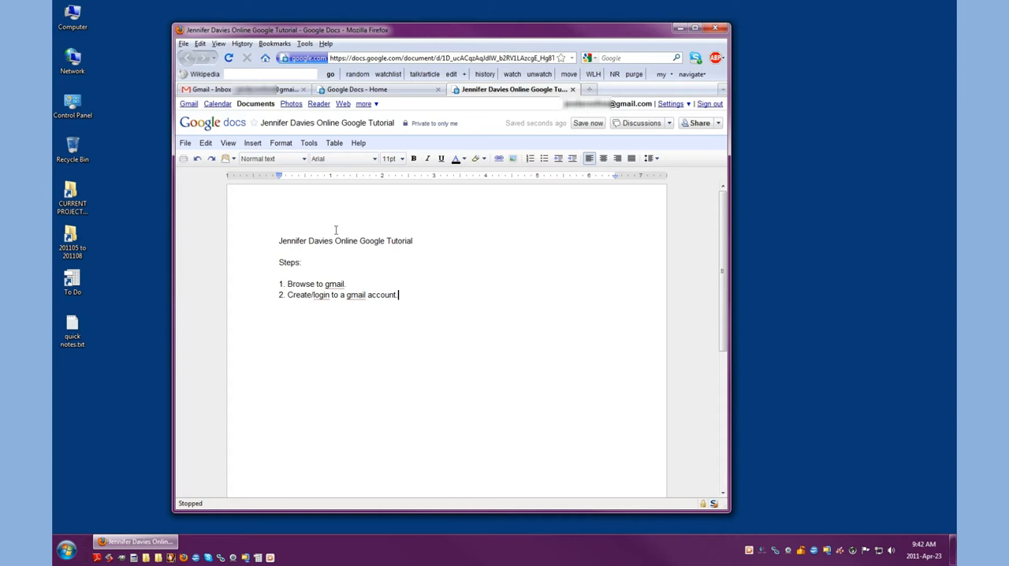
pyautogui.write('.')
pyautogui.press('Return')
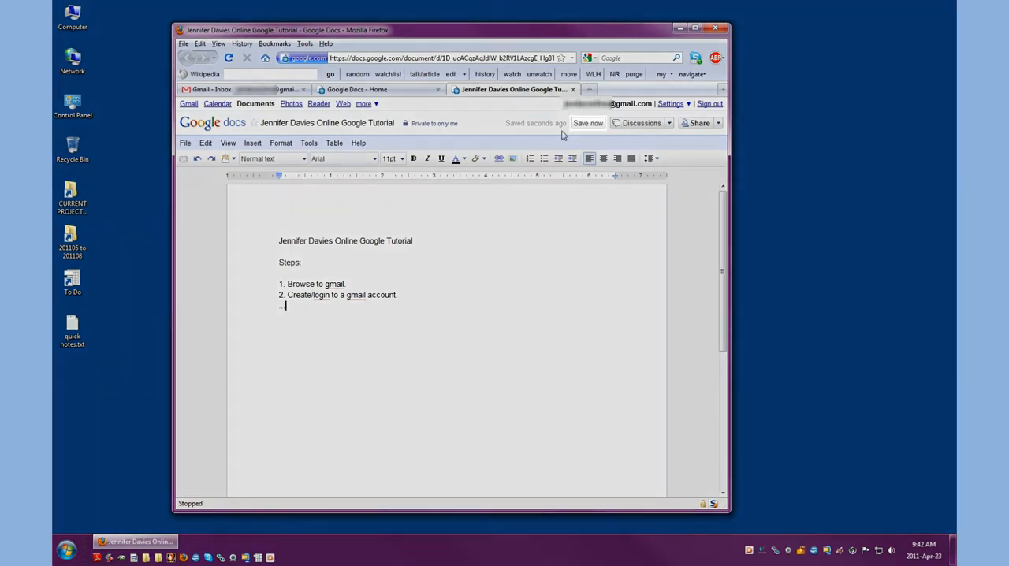
pyautogui.click(588, 124)
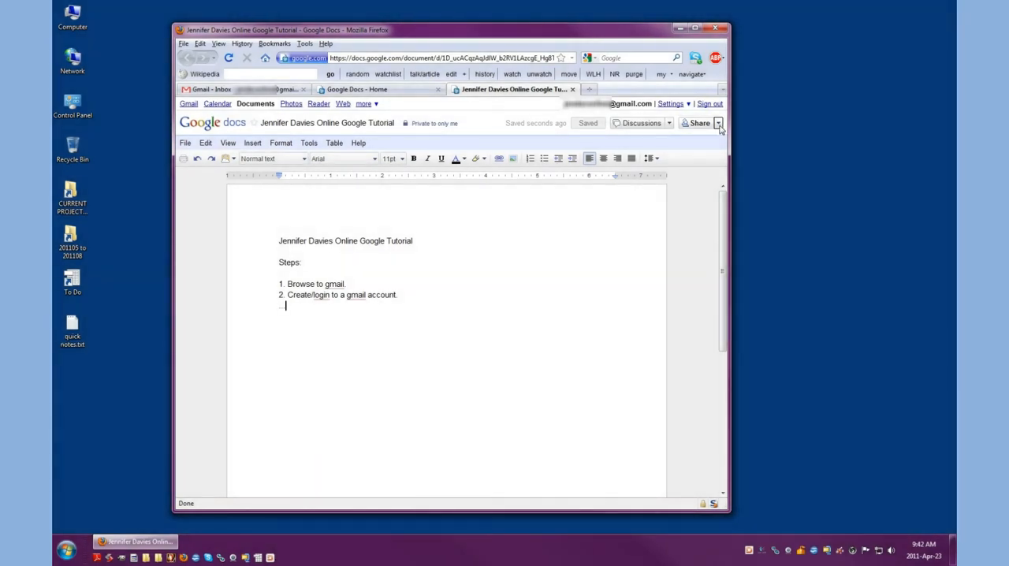
# Step: Open the document's sharing settings and add the matching contact as a collaborator with the Can edit permission
pyautogui.click(718, 123)
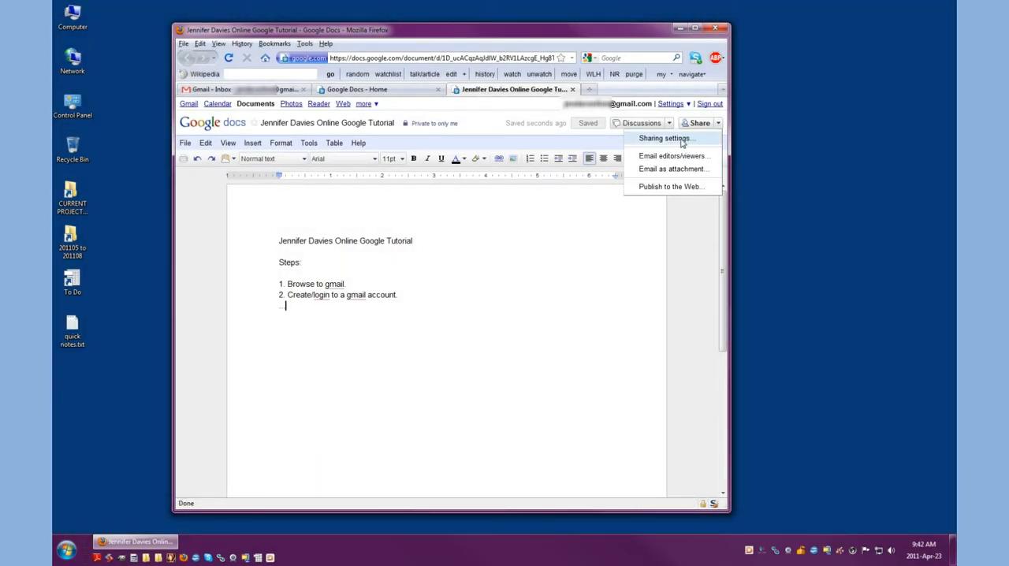
pyautogui.click(664, 139)
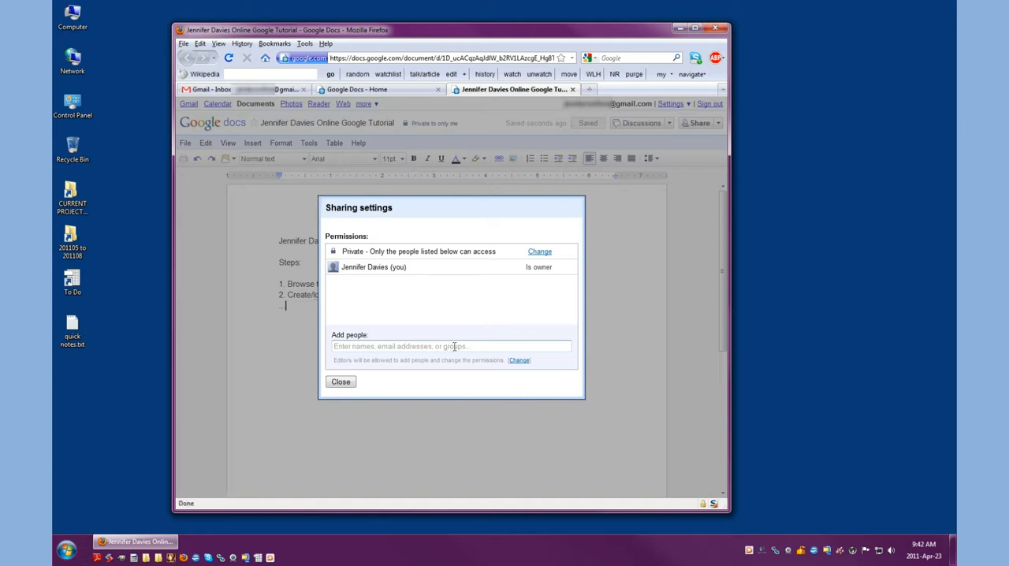
pyautogui.click(479, 348)
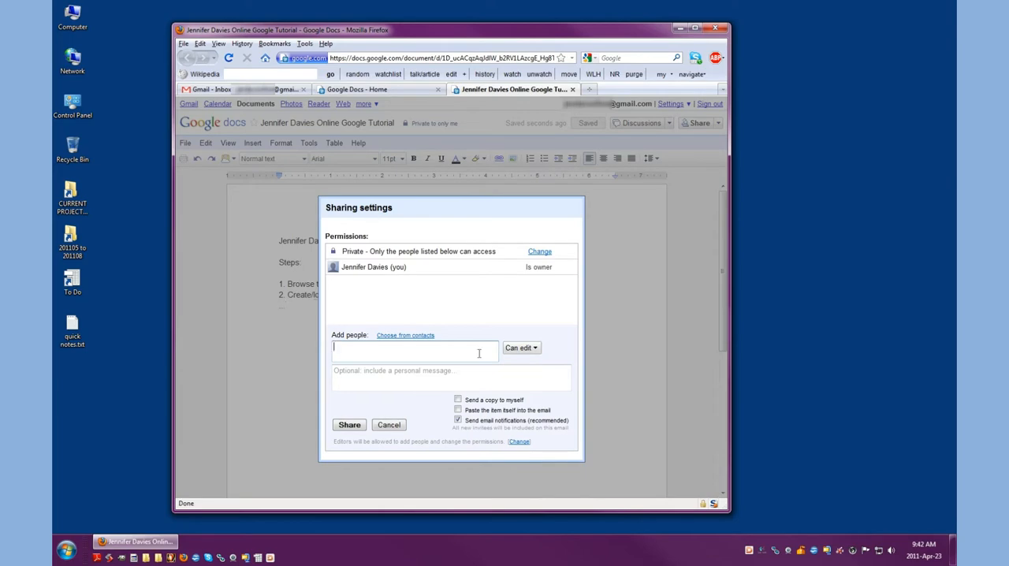
pyautogui.write('jennifer')
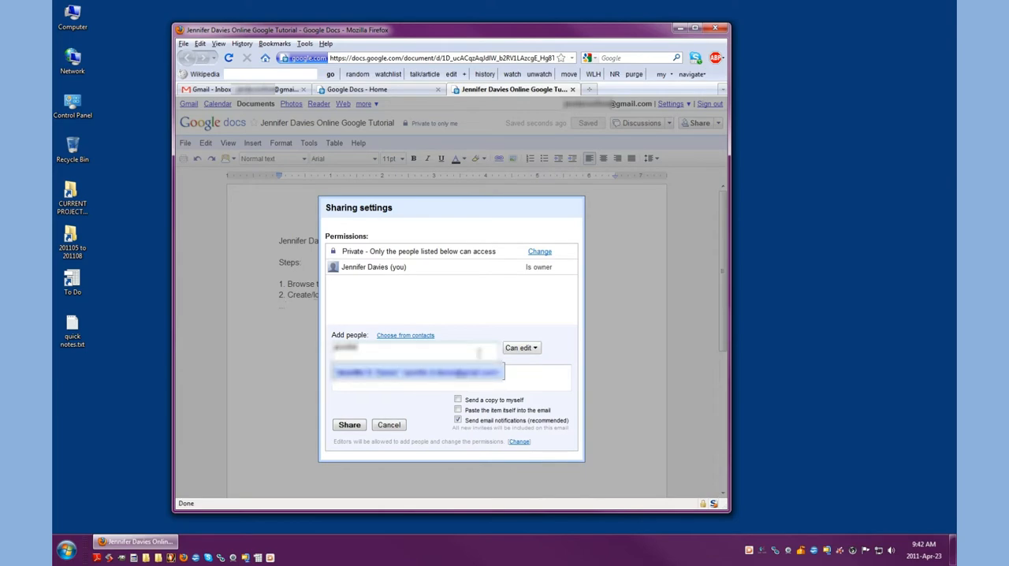
pyautogui.press('Return')
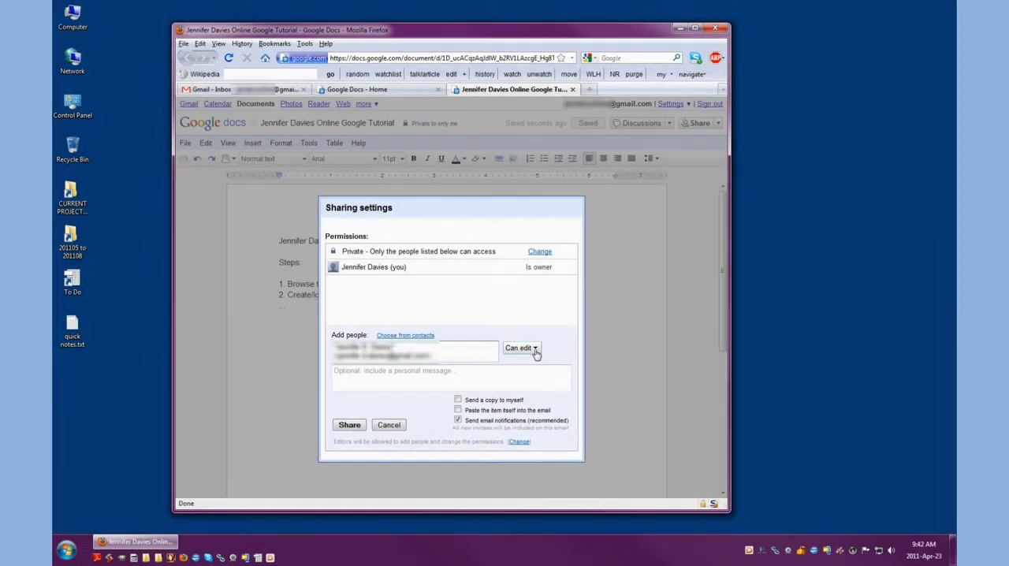
pyautogui.click(535, 350)
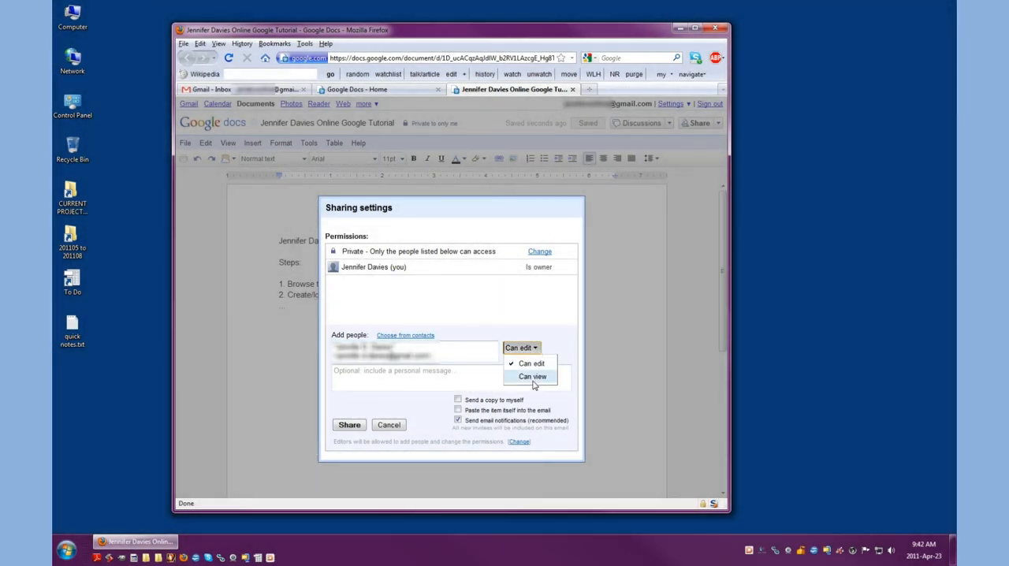
pyautogui.click(556, 324)
# Step: Write the personal message "Hi Self, here is the shared google doc I created. Feel free to collaborate with me."
pyautogui.click(354, 382)
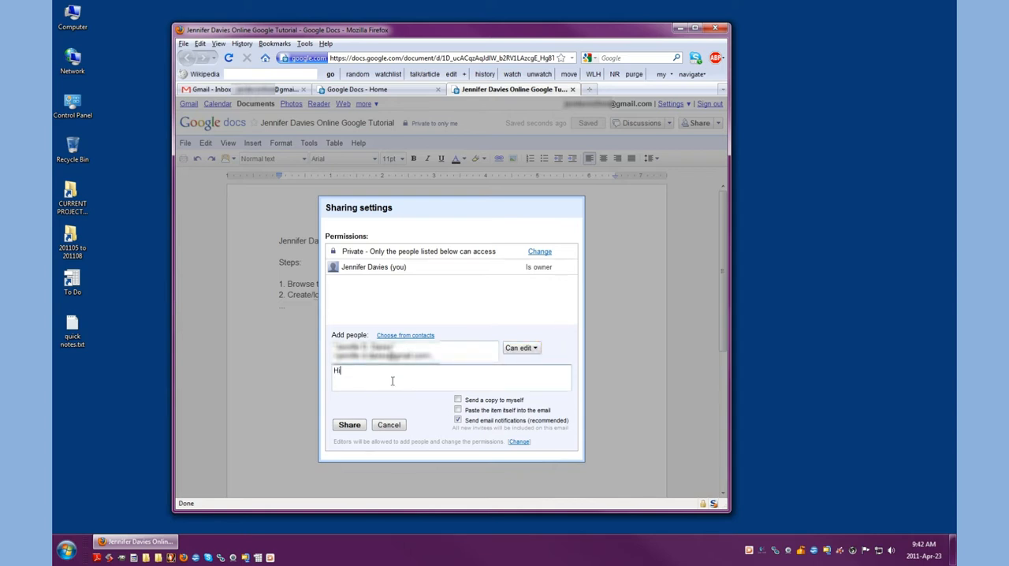
pyautogui.write('Hi Jennif')
pyautogui.press('BackSpace')
pyautogui.press('BackSpace')
pyautogui.press('BackSpace')
pyautogui.press('BackSpace')
pyautogui.write('Self, here is the google')
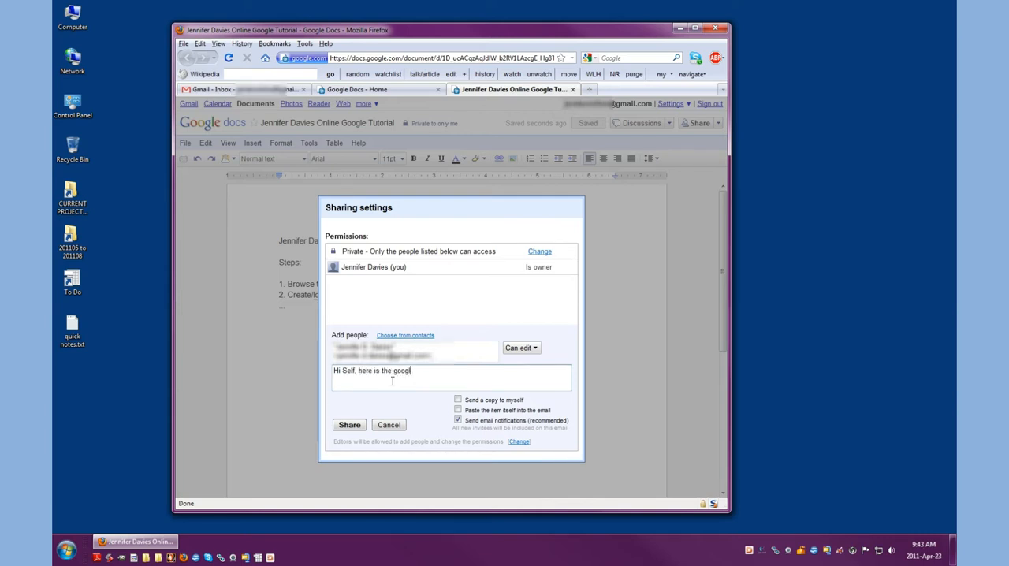
pyautogui.press('BackSpace')
pyautogui.press('BackSpace')
pyautogui.press('BackSpace')
pyautogui.write('shared googl')
pyautogui.write('e co')
pyautogui.write('c I creat')
pyautogui.write('ed.  Feel free to collaborate wit')
pyautogui.write('h me.')
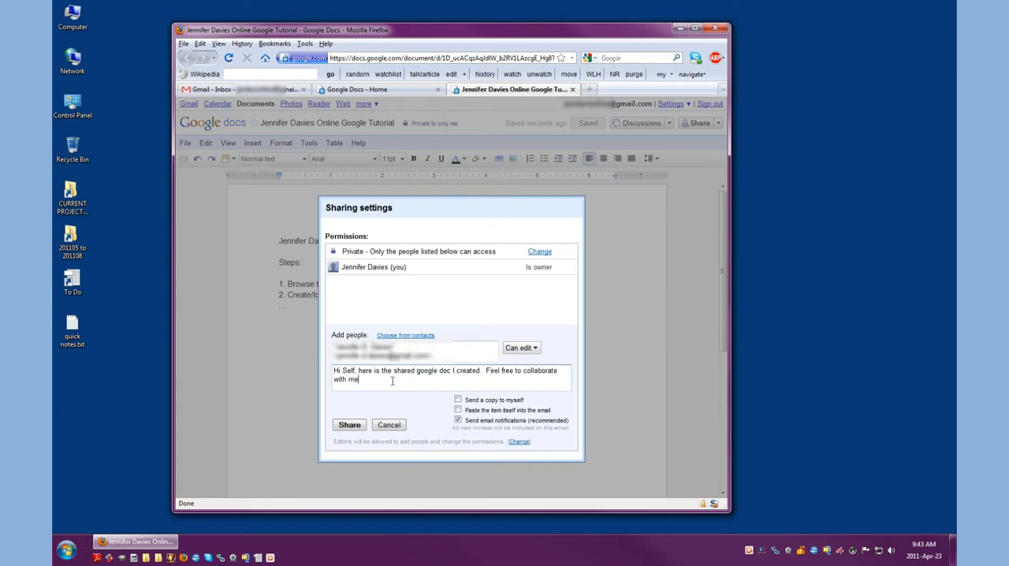
# Step: End the invitation message with the sign-off "Love," and "Yourself" on separate lines after a blank line
pyautogui.press('Return')
pyautogui.press('Return')
pyautogui.write('Lov')
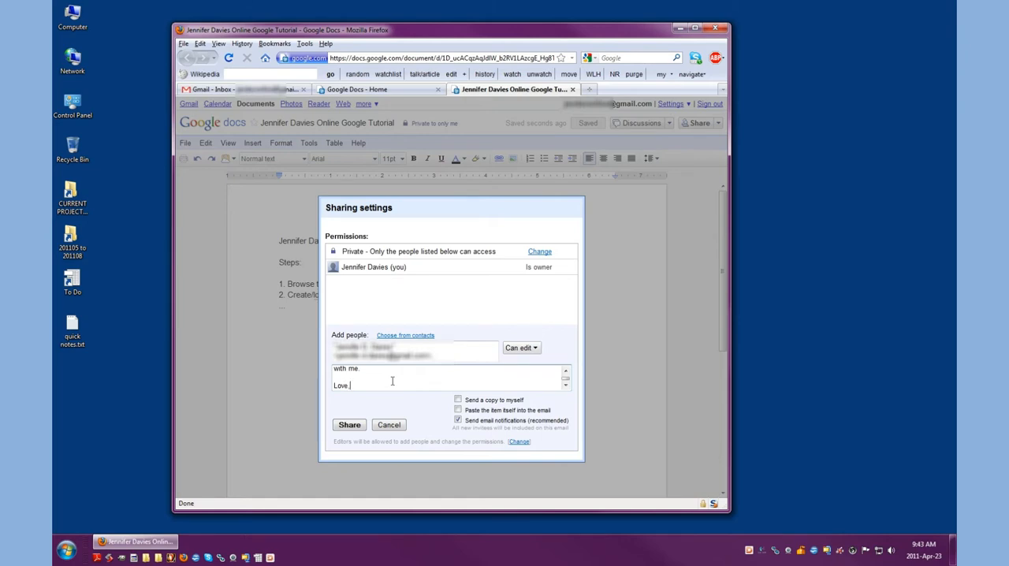
pyautogui.write('e,')
pyautogui.press('Return')
pyautogui.write('Yourself')
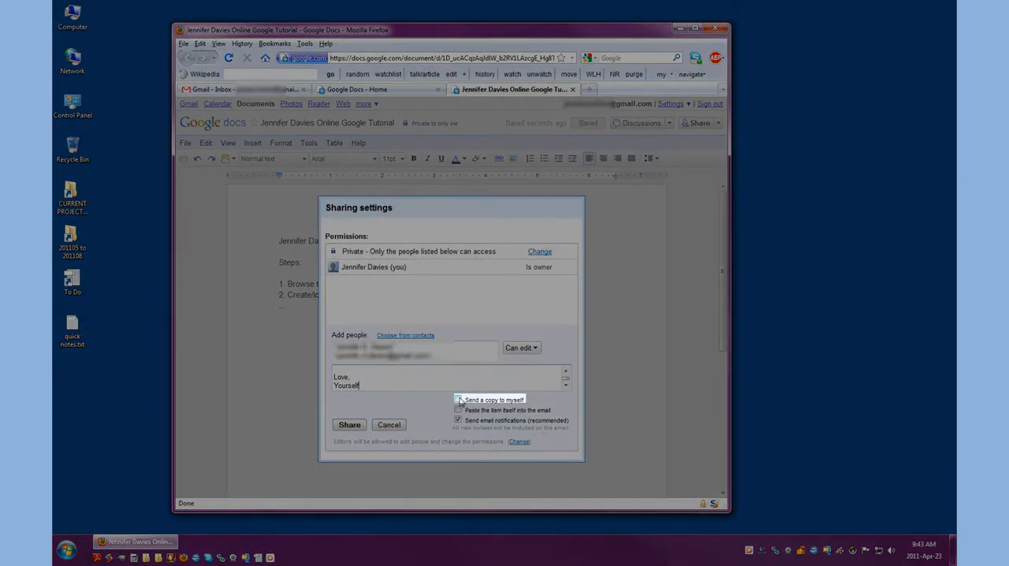
# Step: Turn on Send a copy to myself and share the document with the added contact
pyautogui.click(458, 400)
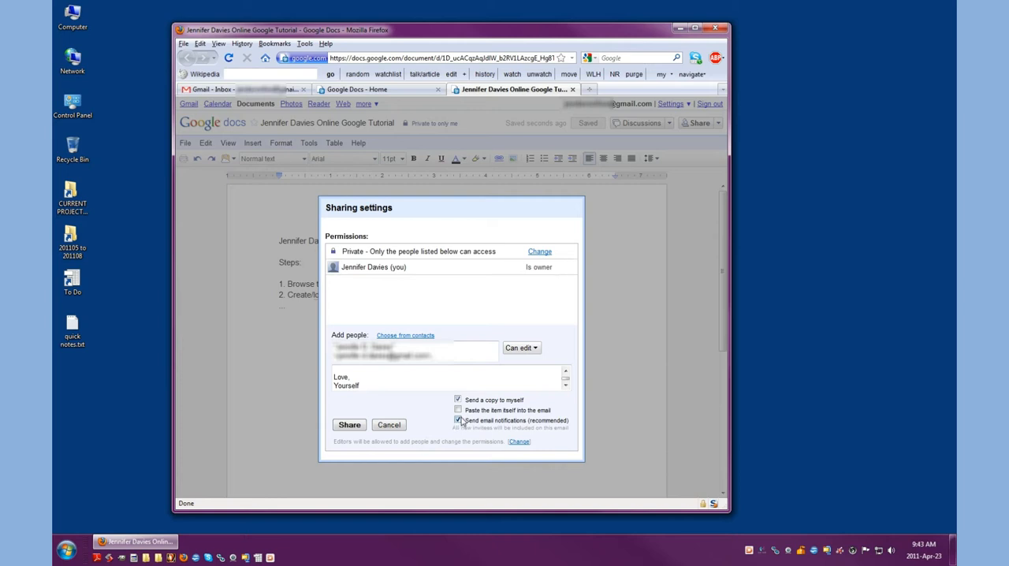
pyautogui.click(349, 425)
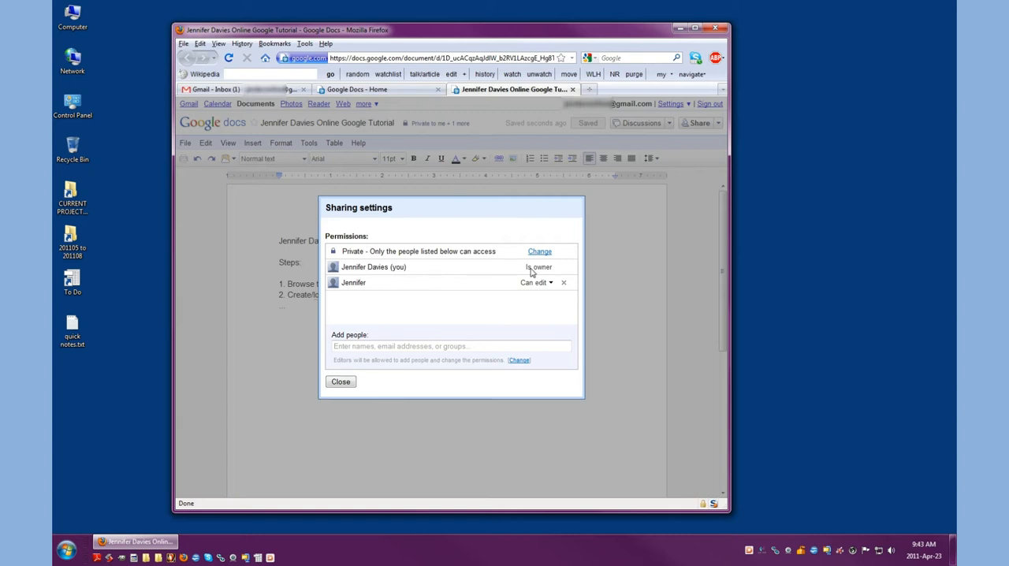
# Step: Close the sharing settings and open the shared document through the link in the invitation email received in Gmail
pyautogui.click(340, 382)
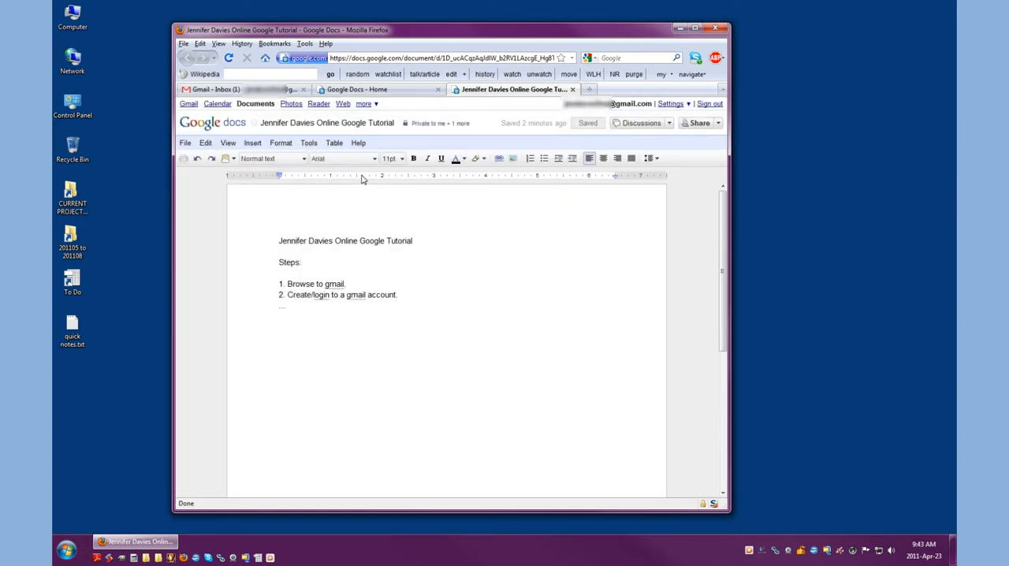
pyautogui.click(206, 91)
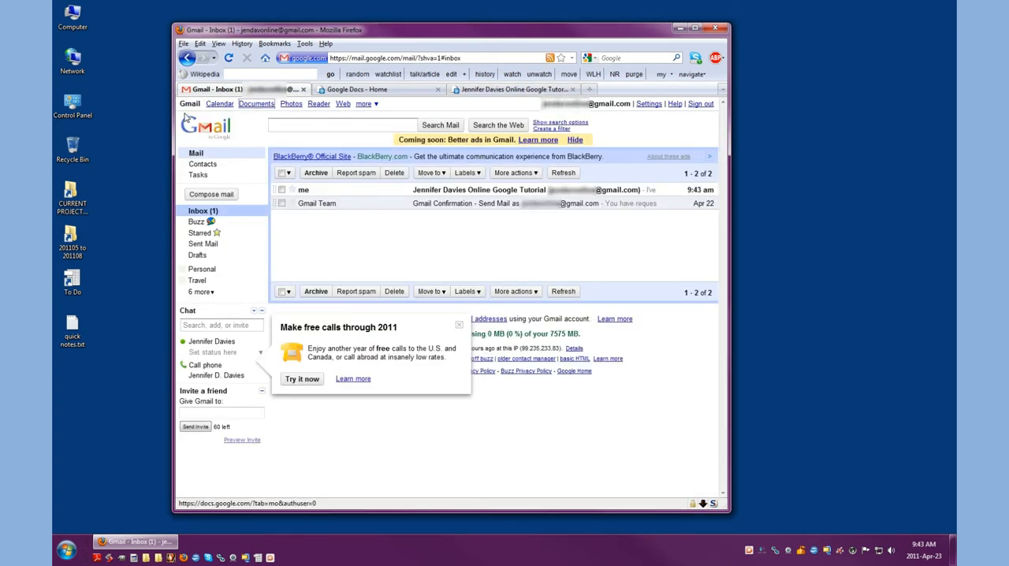
pyautogui.click(473, 190)
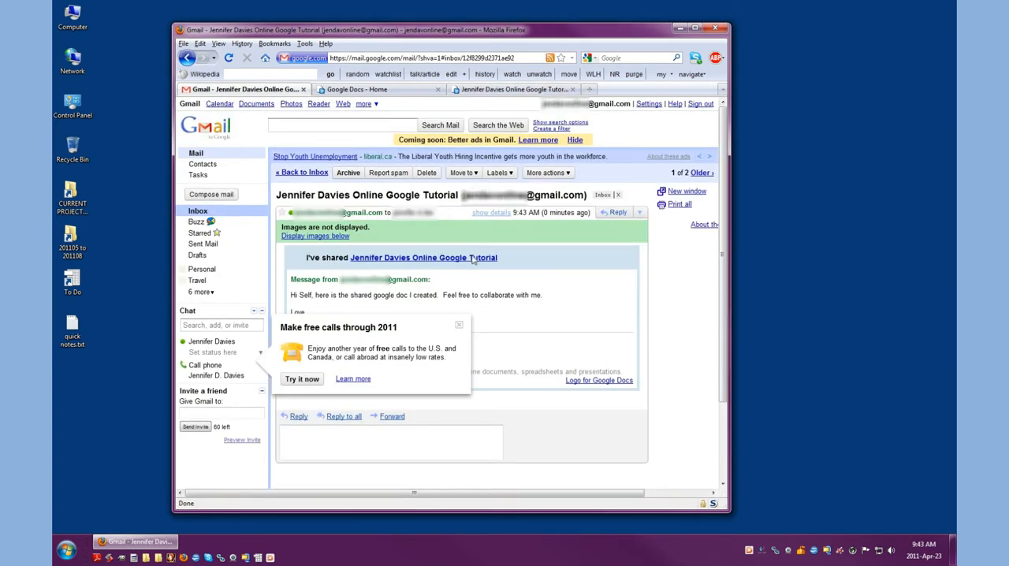
pyautogui.click(461, 327)
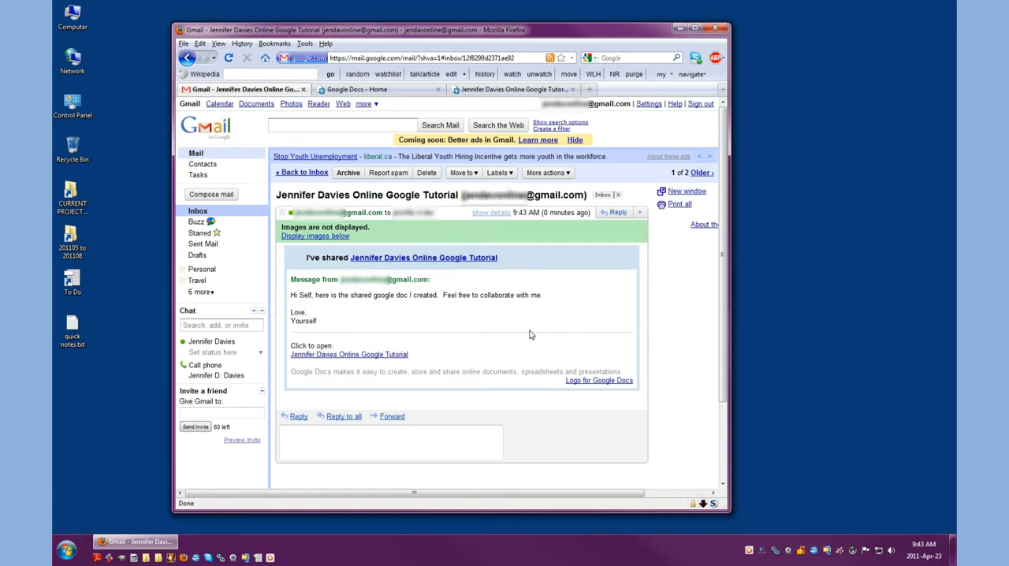
pyautogui.scroll(-3, 534, 335)
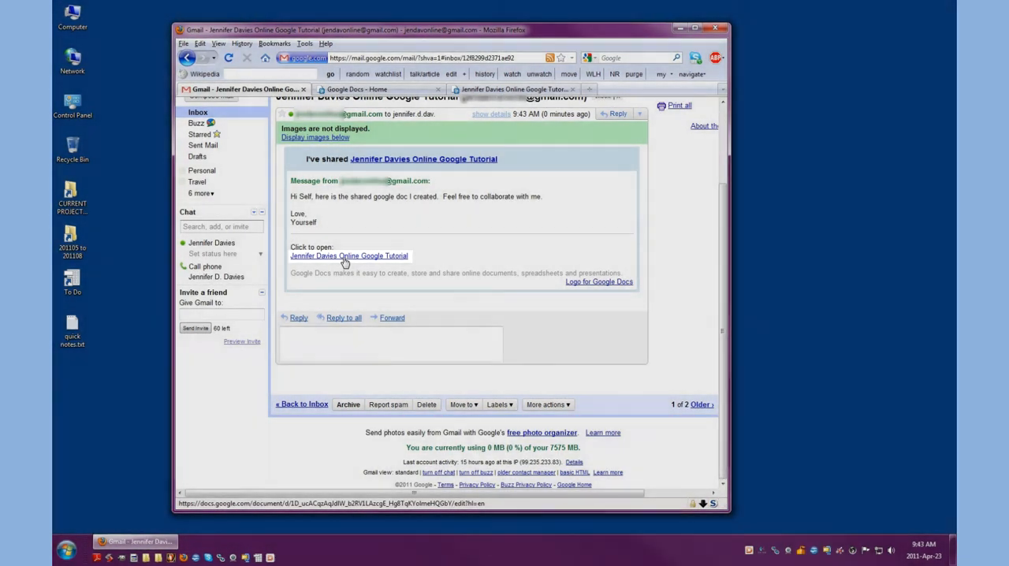
pyautogui.click(344, 257)
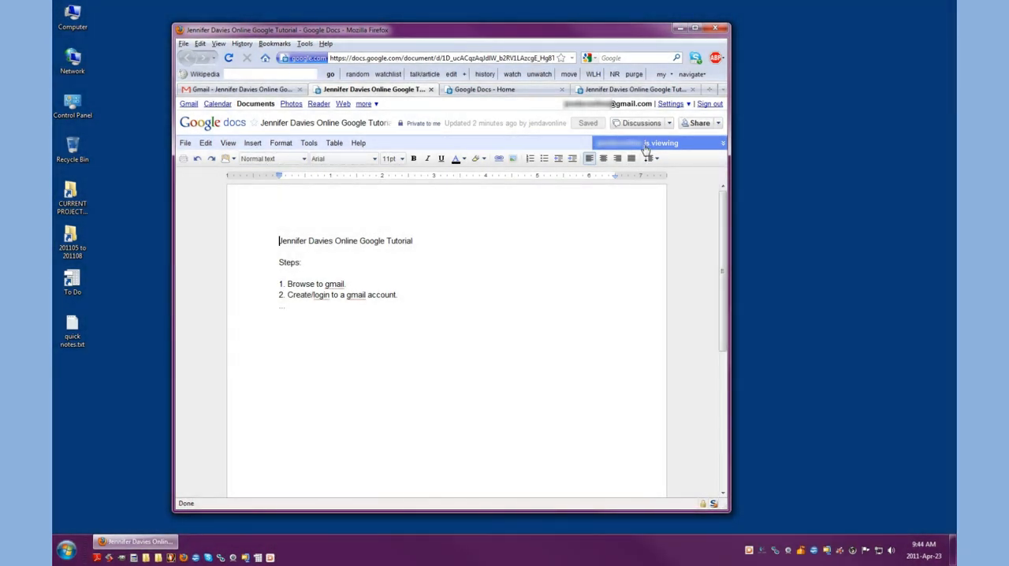
# Step: Send the chat message "Hi Self -- what do you think?" to the document's other viewer and collapse the chat
pyautogui.click(722, 144)
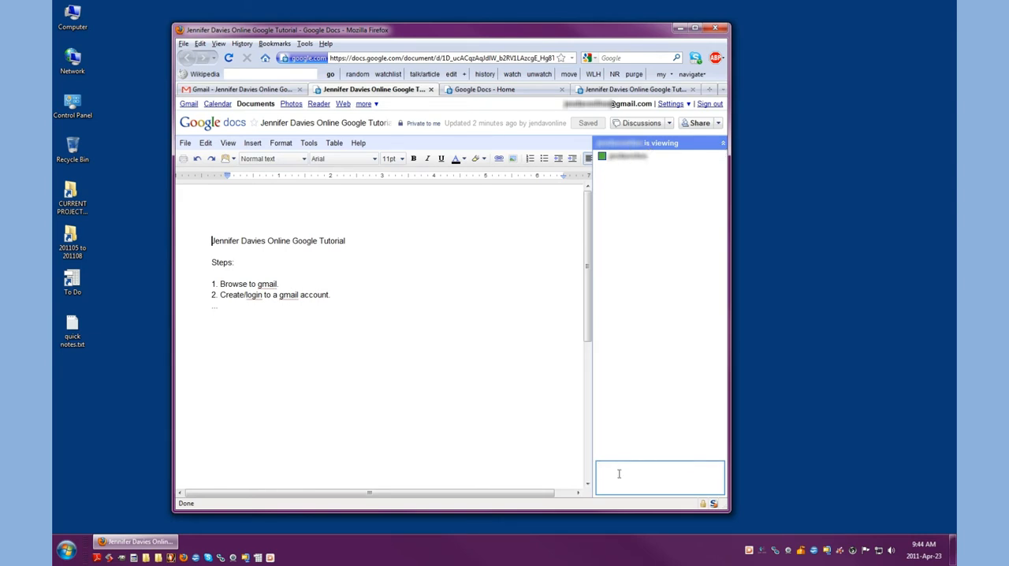
pyautogui.write('Hi Self-- what do you think?')
pyautogui.press('Return')
pyautogui.click(722, 144)
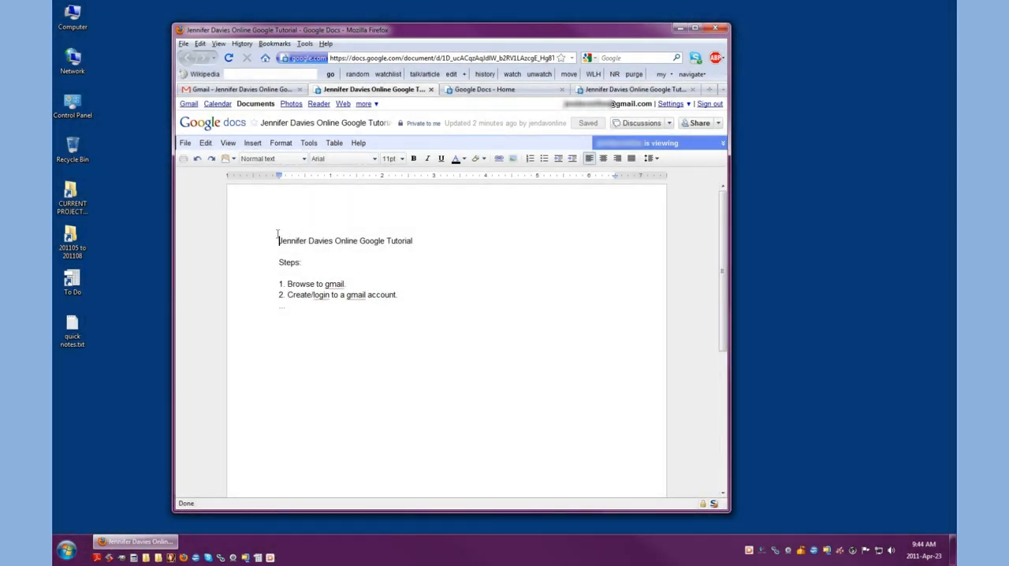
# Step: Make the title line at the start of the document bold
pyautogui.moveTo(274, 240); pyautogui.dragTo(444, 243)
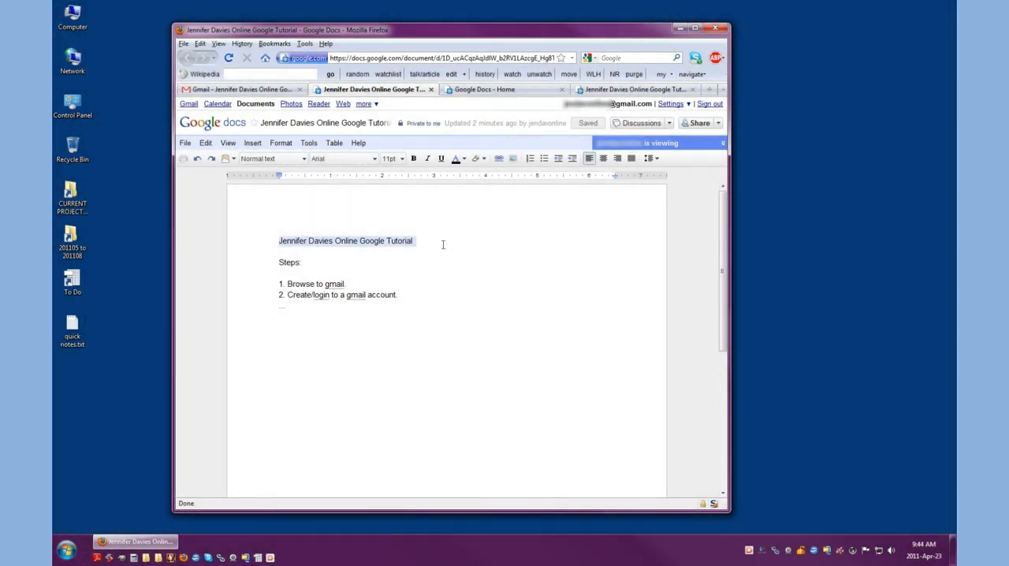
pyautogui.click(413, 158)
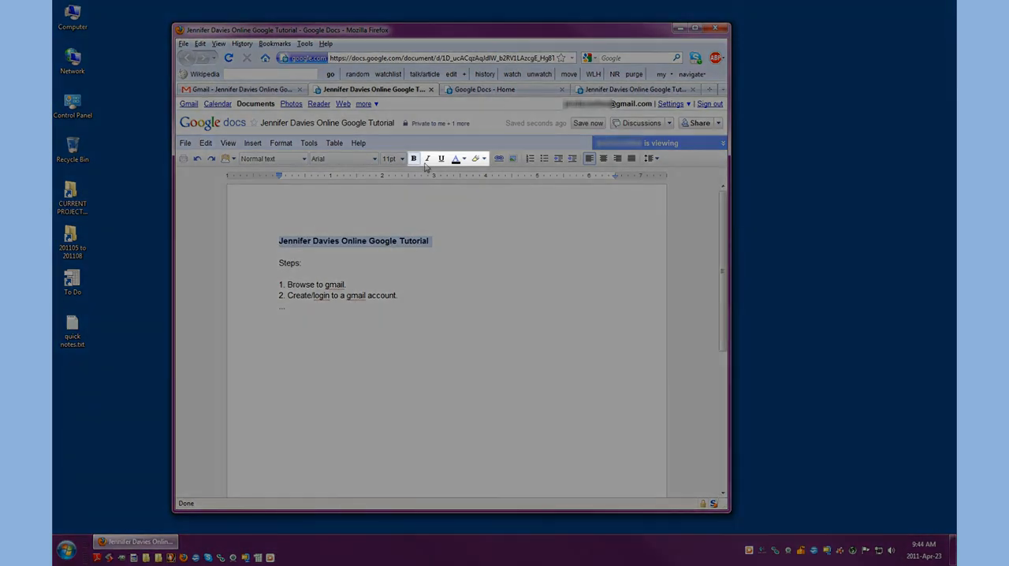
pyautogui.click(427, 158)
pyautogui.click(441, 158)
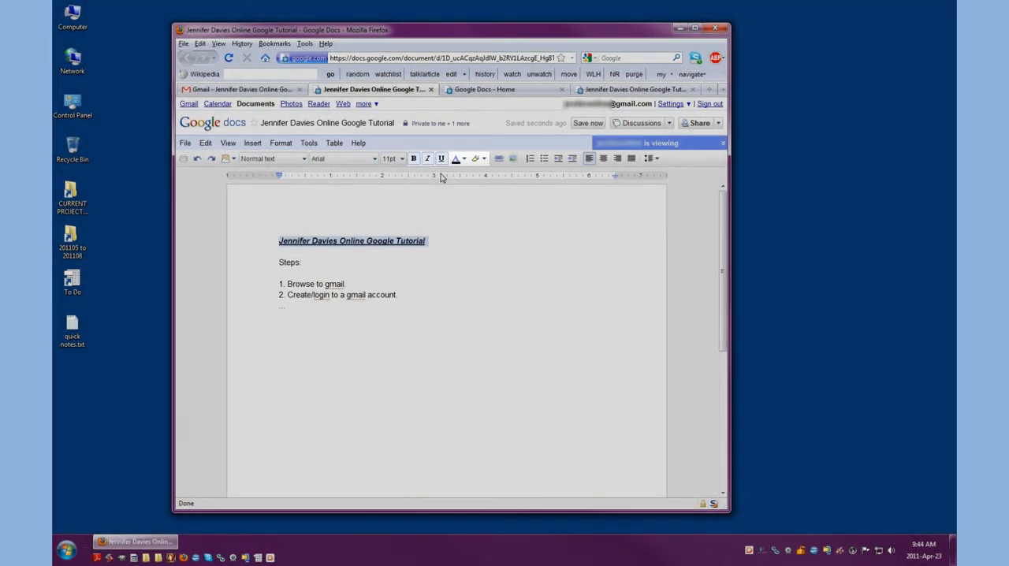
pyautogui.click(427, 158)
pyautogui.click(440, 158)
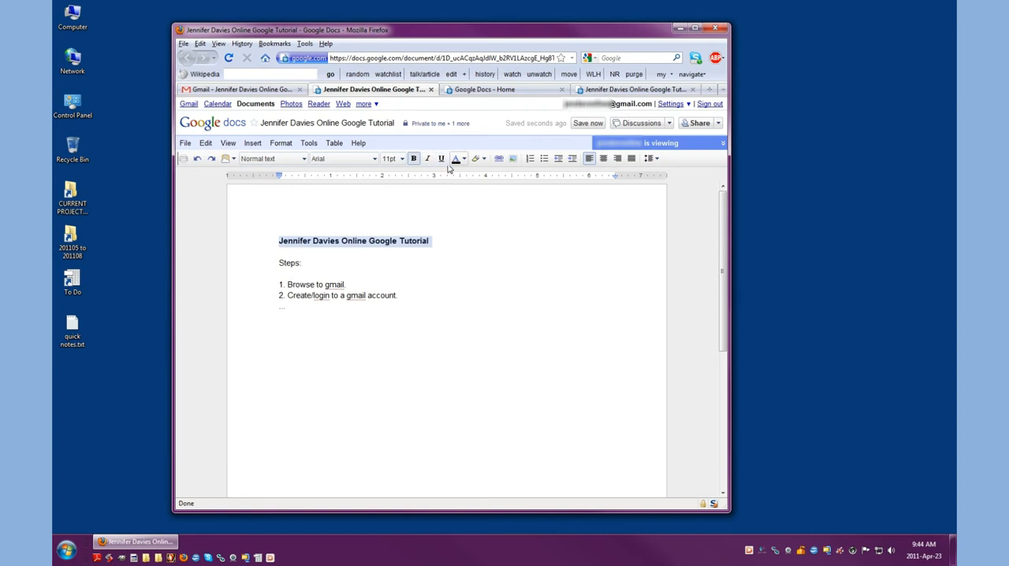
# Step: Set the text color of the document's title line to blue
pyautogui.click(463, 158)
pyautogui.click(510, 197)
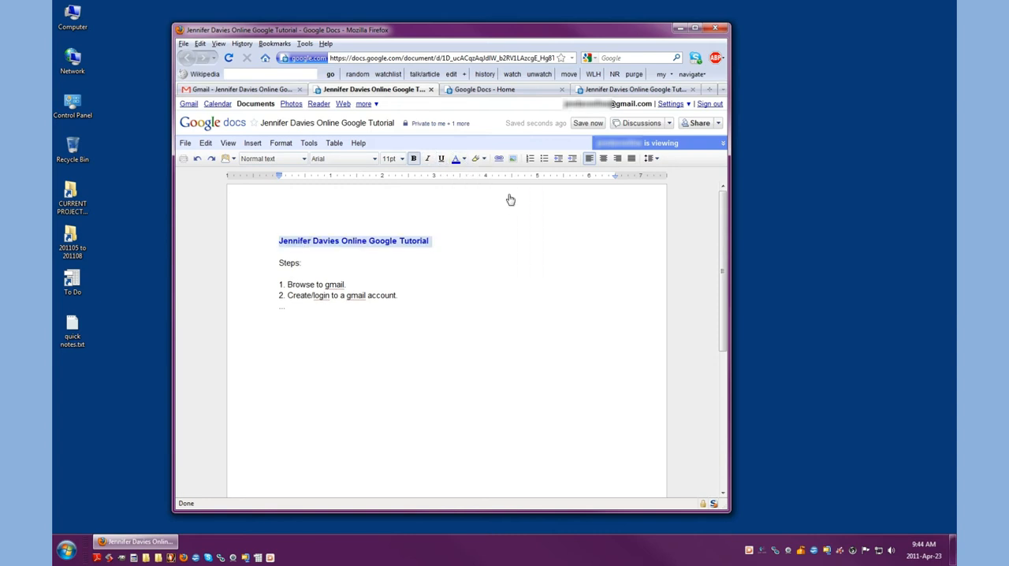
pyautogui.click(489, 195)
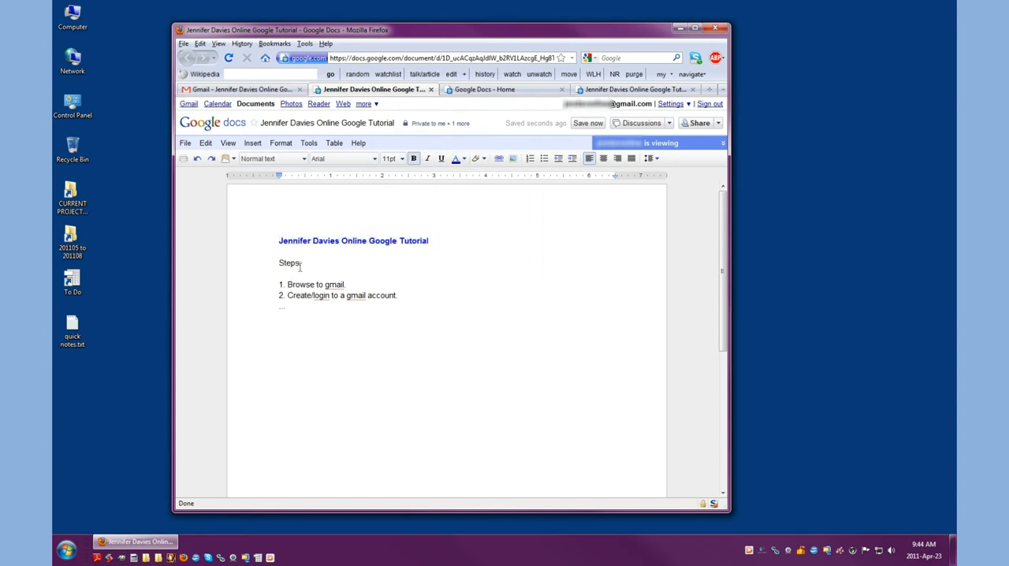
# Step: Highlight the "Steps:" line below the title in yellow
pyautogui.moveTo(275, 265); pyautogui.dragTo(304, 265)
pyautogui.click(478, 158)
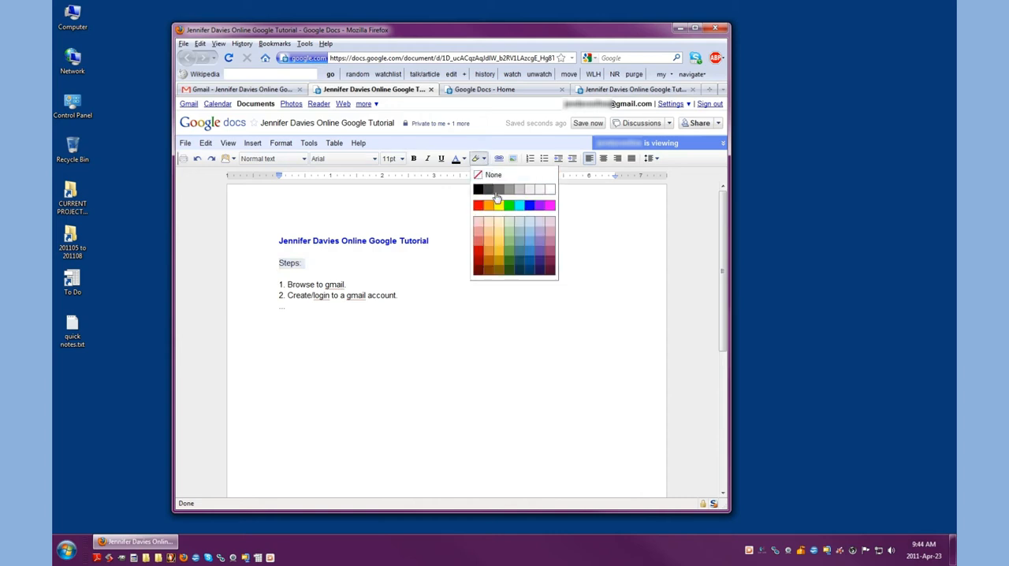
pyautogui.click(499, 207)
pyautogui.click(404, 273)
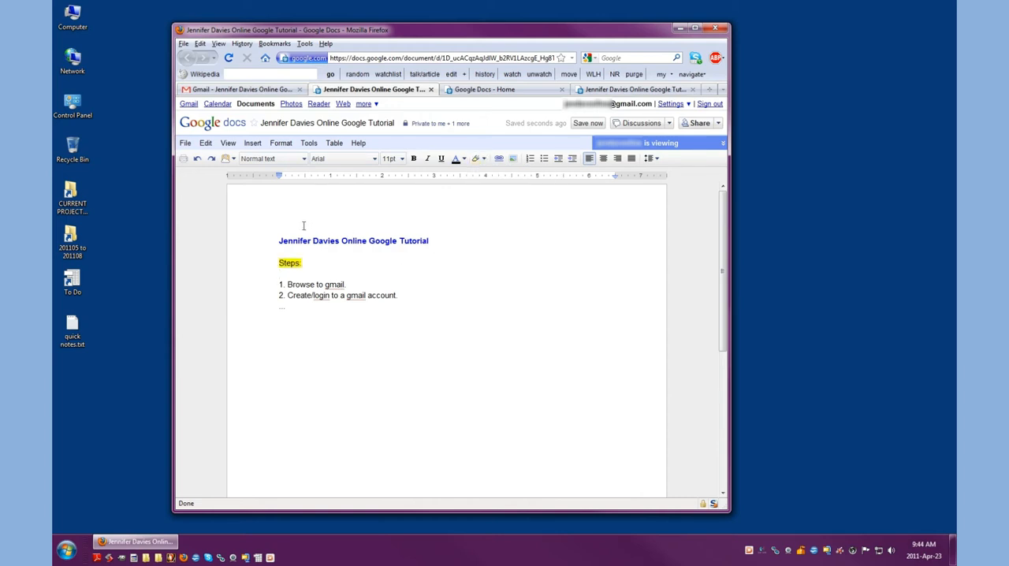
pyautogui.click(185, 143)
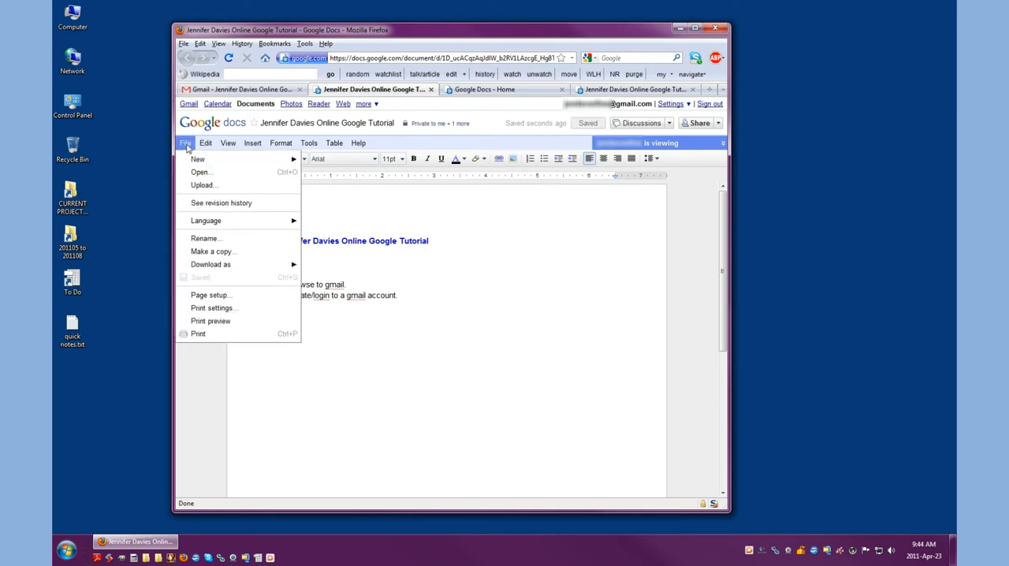
pyautogui.moveTo(194, 165)
pyautogui.moveTo(216, 268)
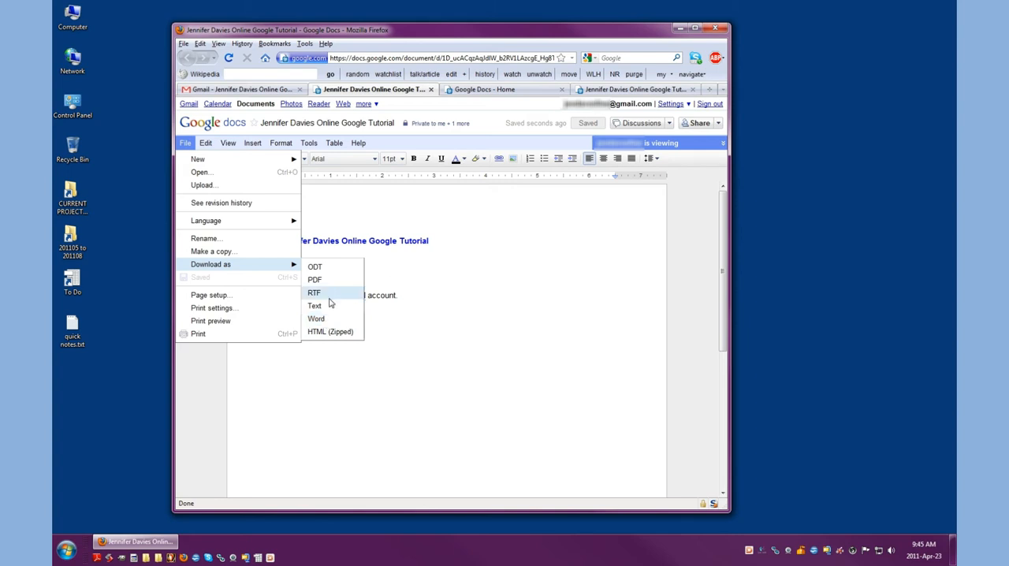
pyautogui.moveTo(211, 149)
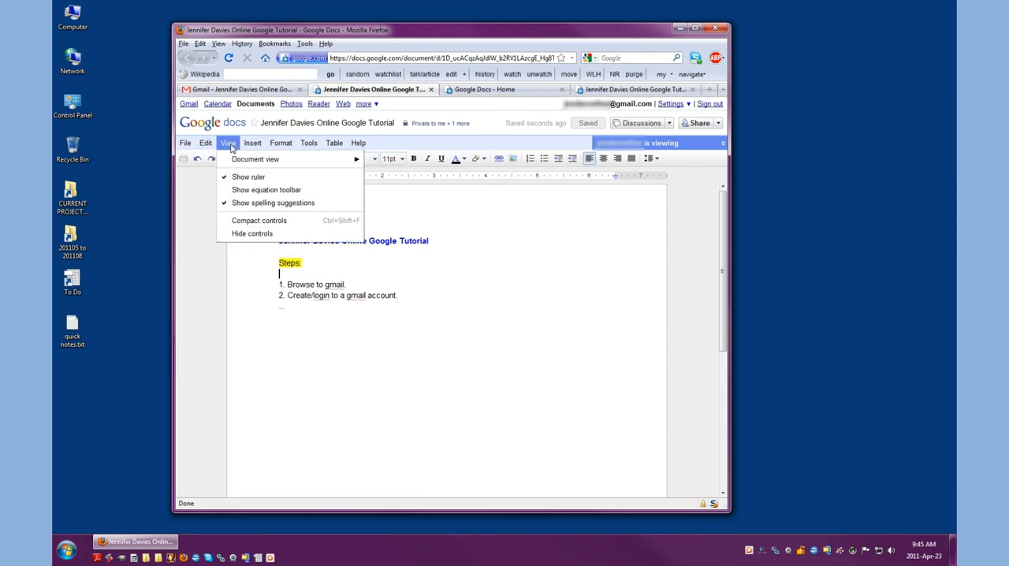
pyautogui.moveTo(243, 166)
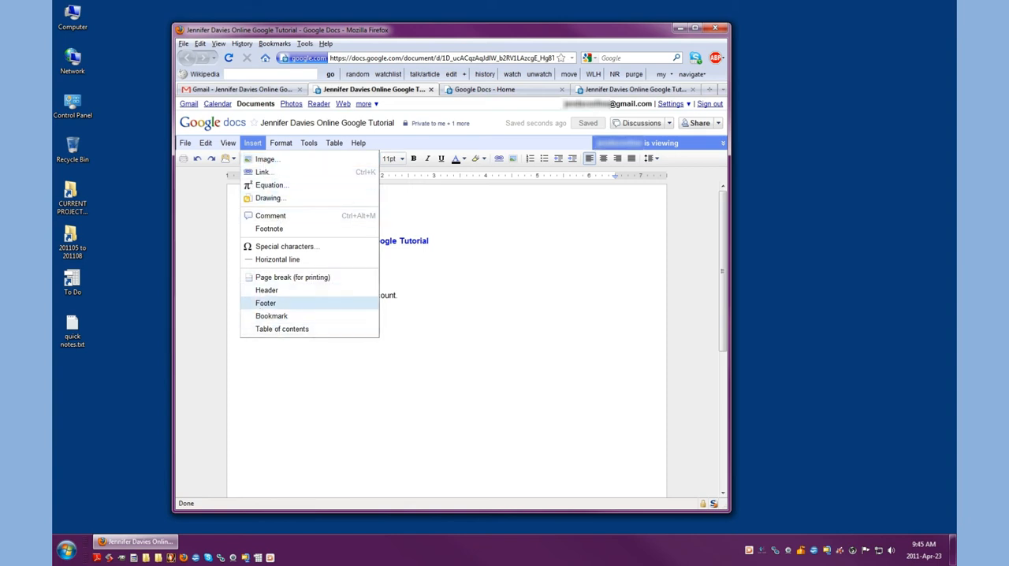
pyautogui.moveTo(282, 146)
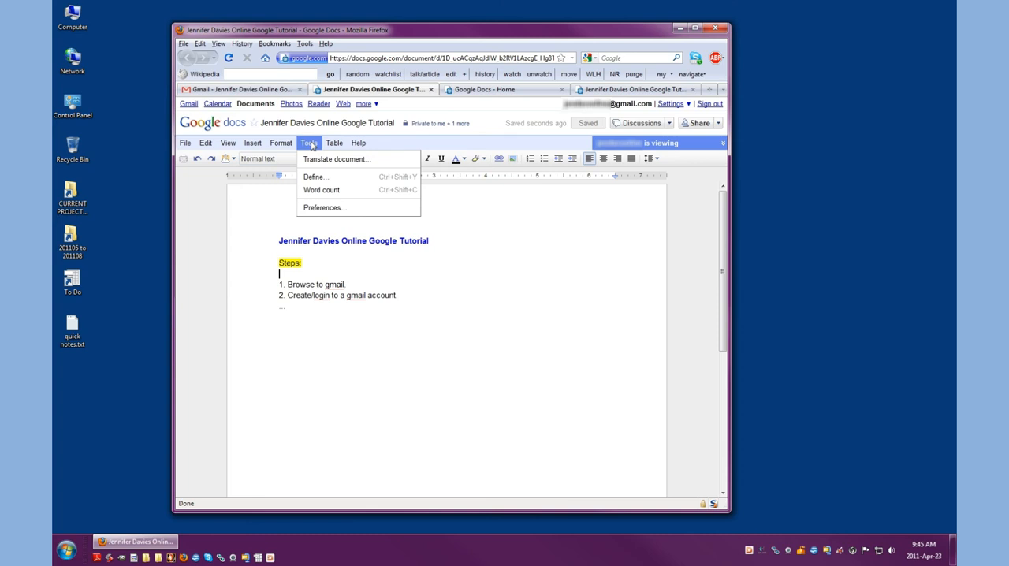
pyautogui.moveTo(361, 147)
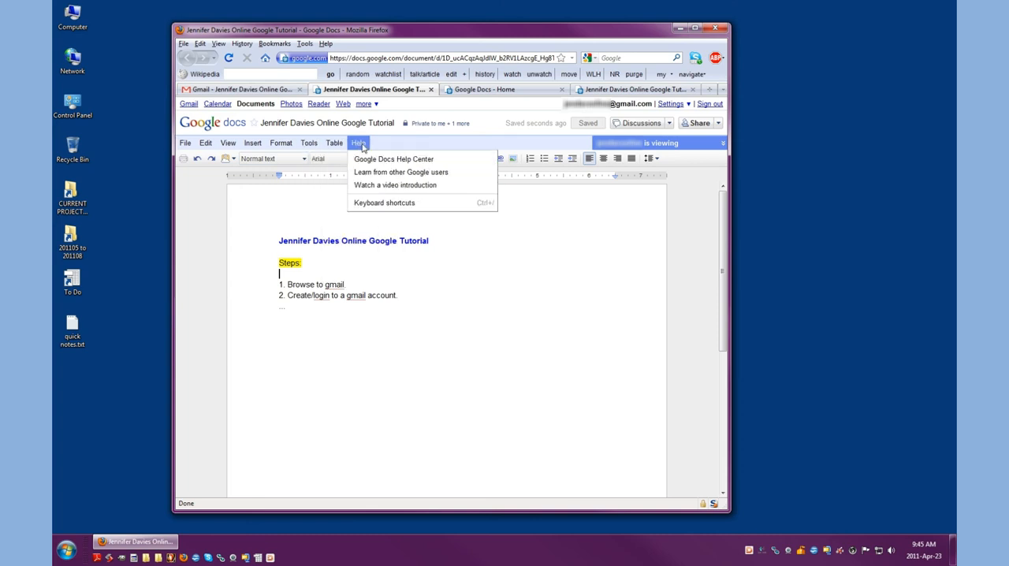
pyautogui.click(309, 210)
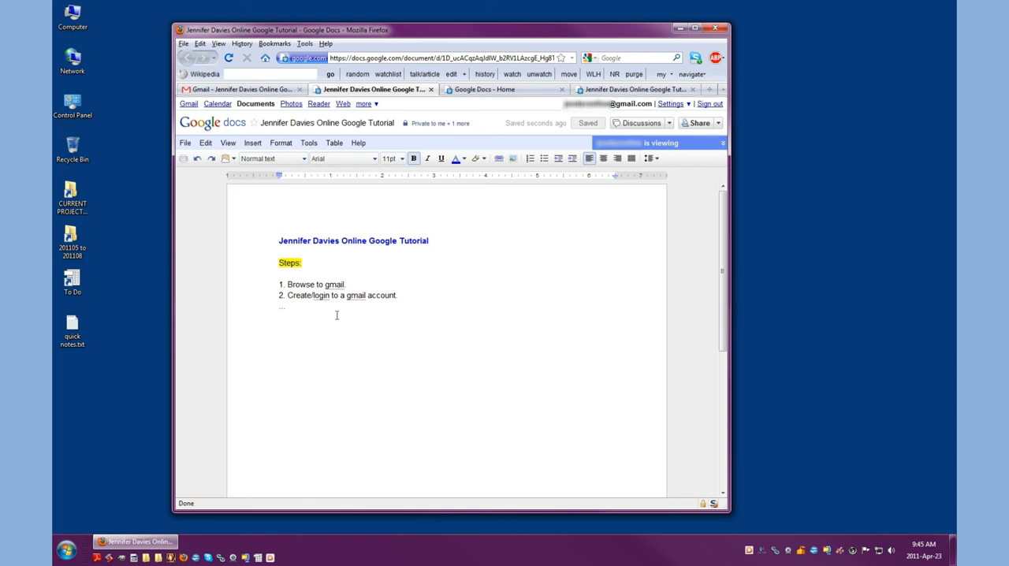
pyautogui.click(277, 241)
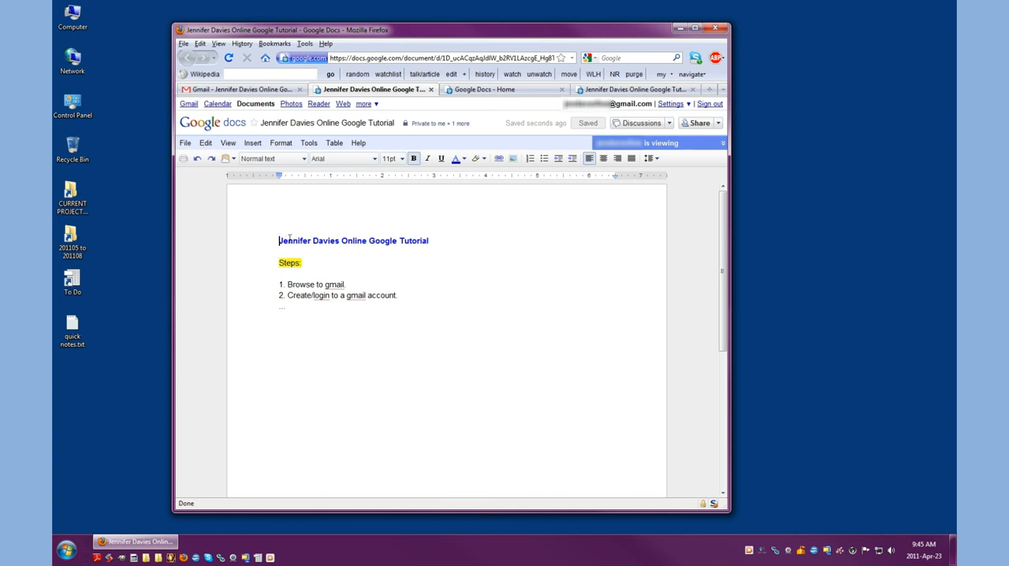